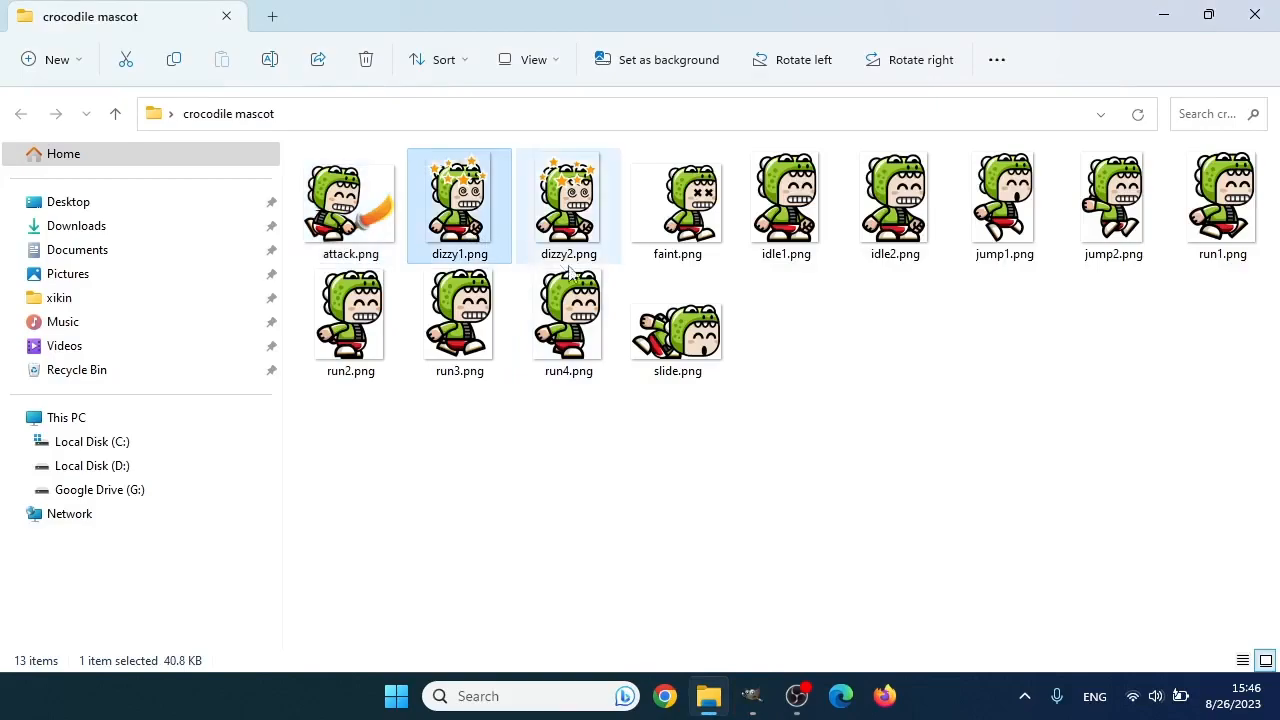
# Add dizzy1.png through slide.png from the crocodile mascot folder as layers to the attack image in GIMP
pyautogui.keyDown('shift'); pyautogui.click(658, 327); pyautogui.keyUp('shift')
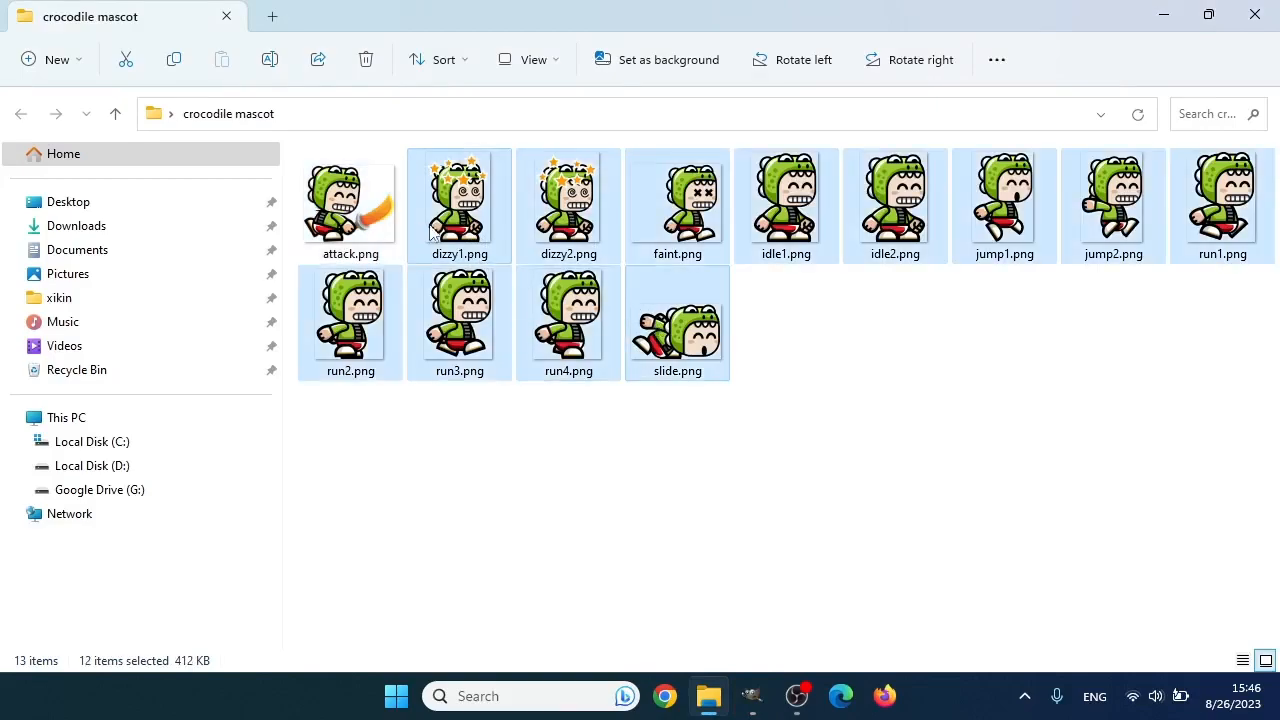
pyautogui.moveTo(658, 327); pyautogui.dragTo(575, 300)
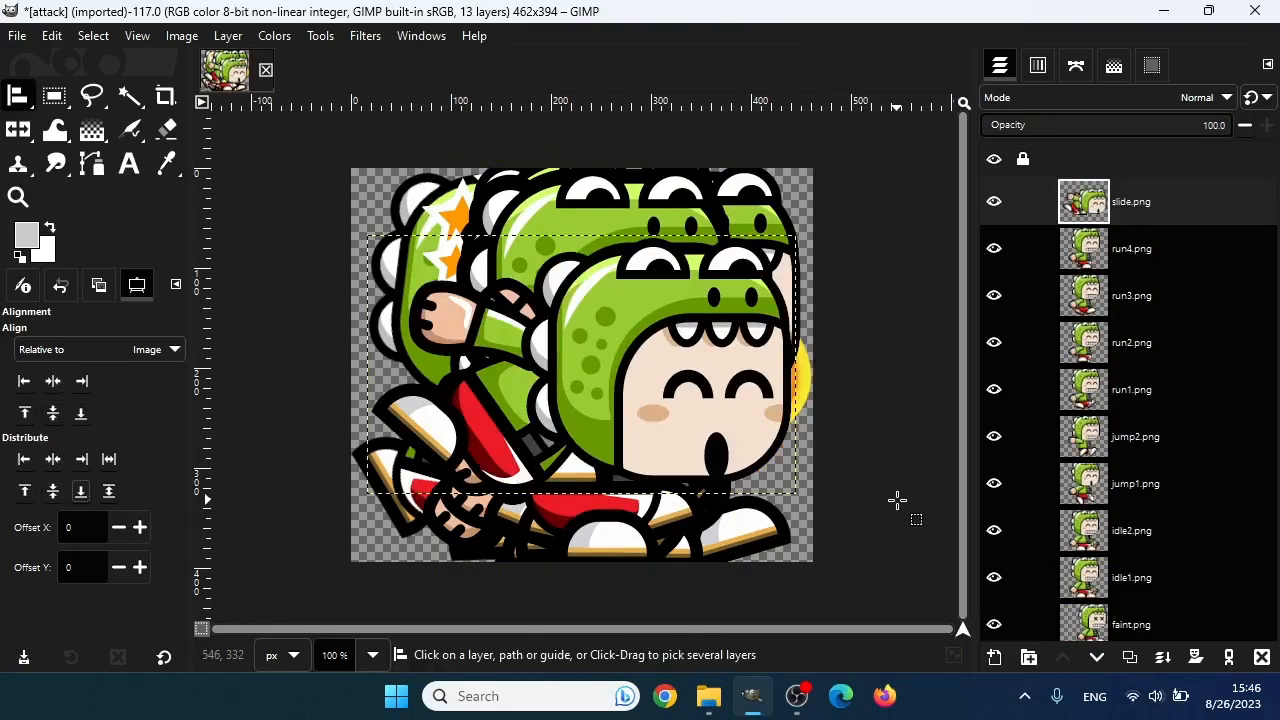
# Select all 13 layers from slide.png to attack.png and crop them to their content
pyautogui.scroll(-3, 1092, 525)
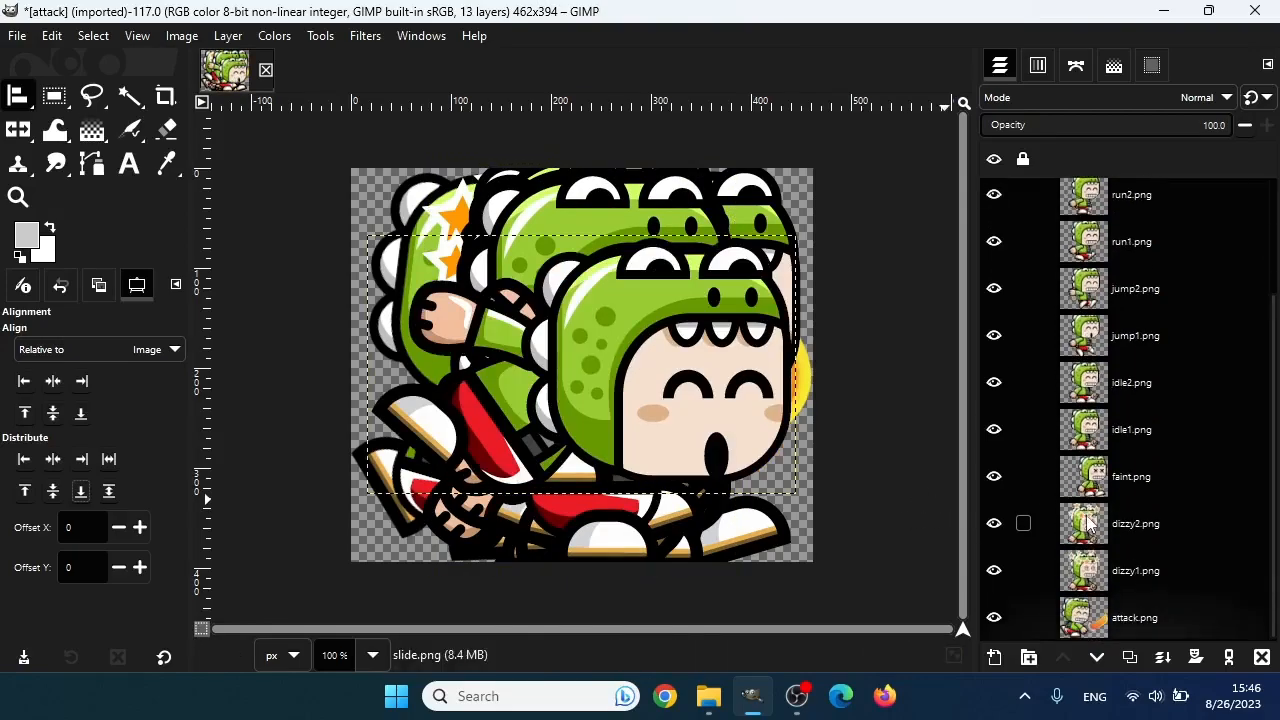
pyautogui.keyDown('shift'); pyautogui.click(1117, 617); pyautogui.keyUp('shift')
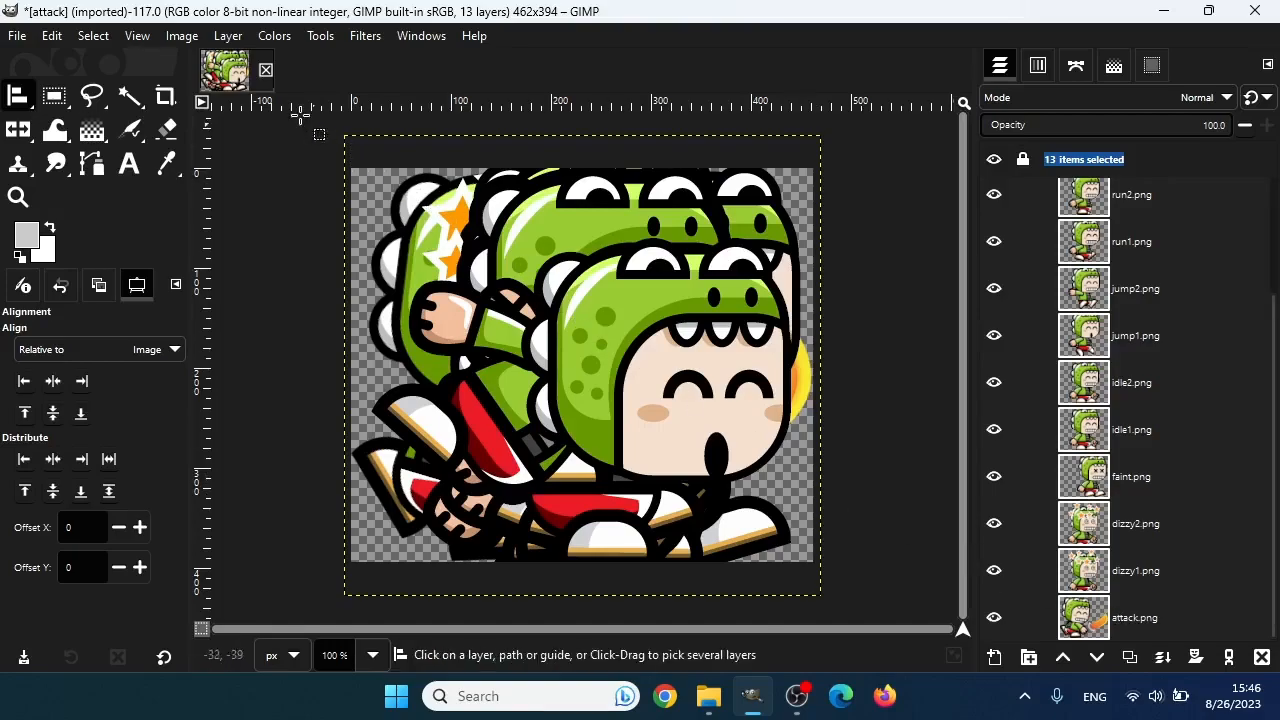
pyautogui.click(229, 36)
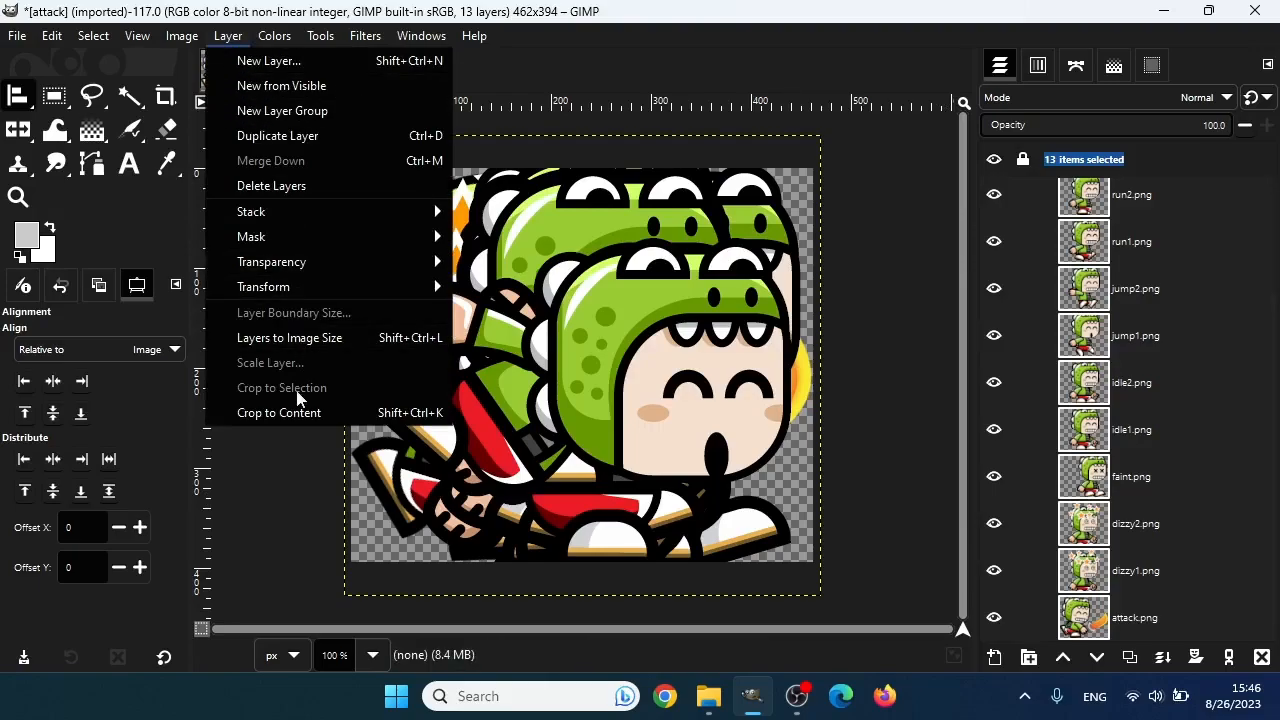
pyautogui.click(286, 414)
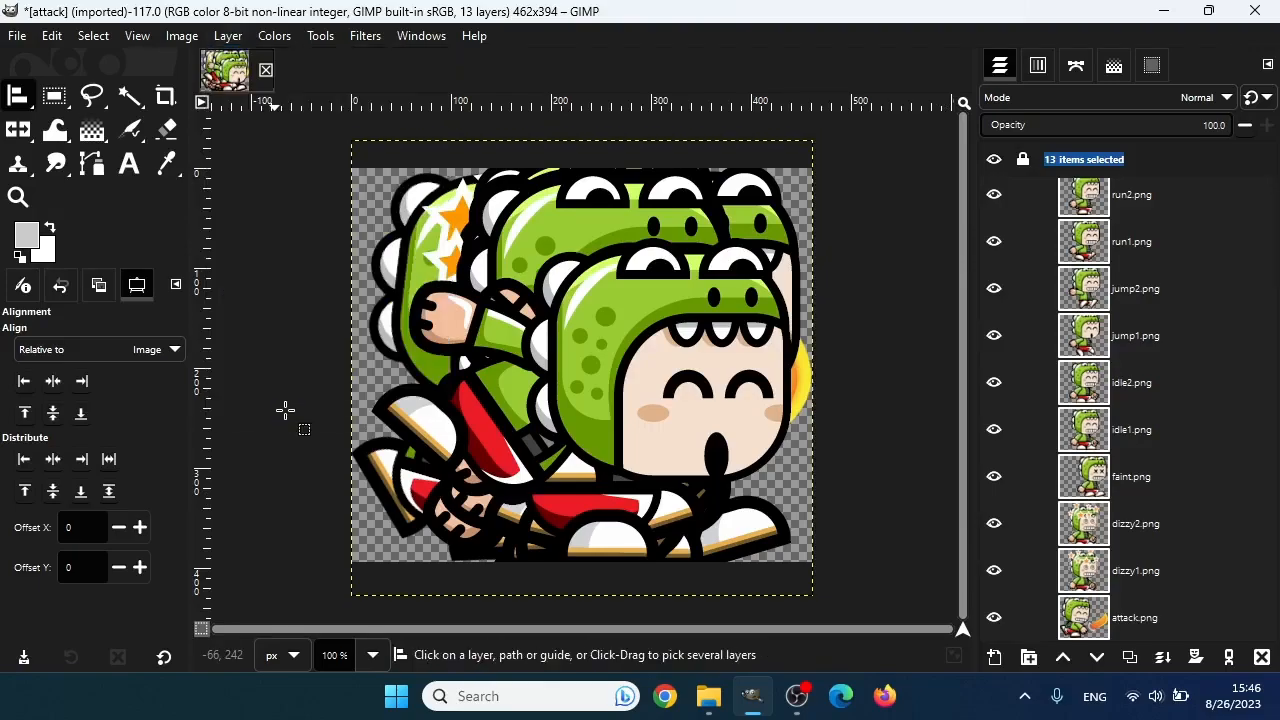
# Align all 13 layers to the left and bottom edges of the image with the Align tool
pyautogui.moveTo(18, 96); pyautogui.dragTo(72, 128)
pyautogui.moveTo(311, 127); pyautogui.dragTo(860, 609)
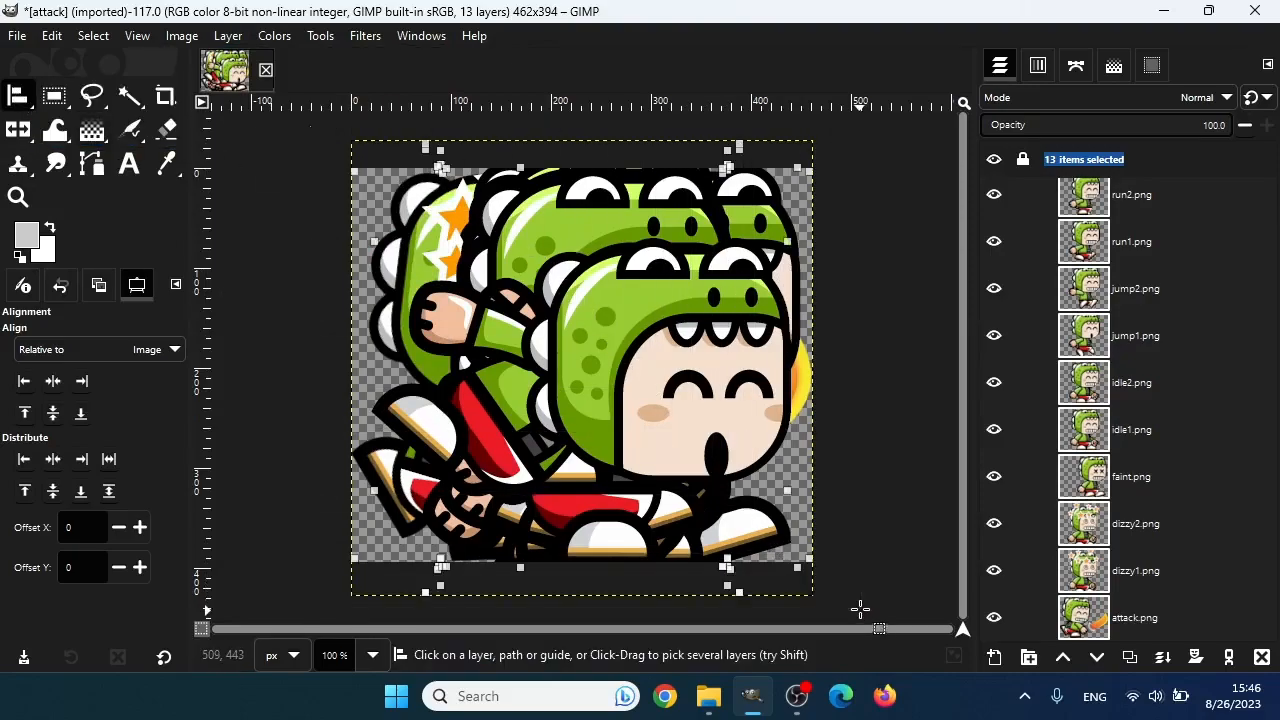
pyautogui.click(23, 382)
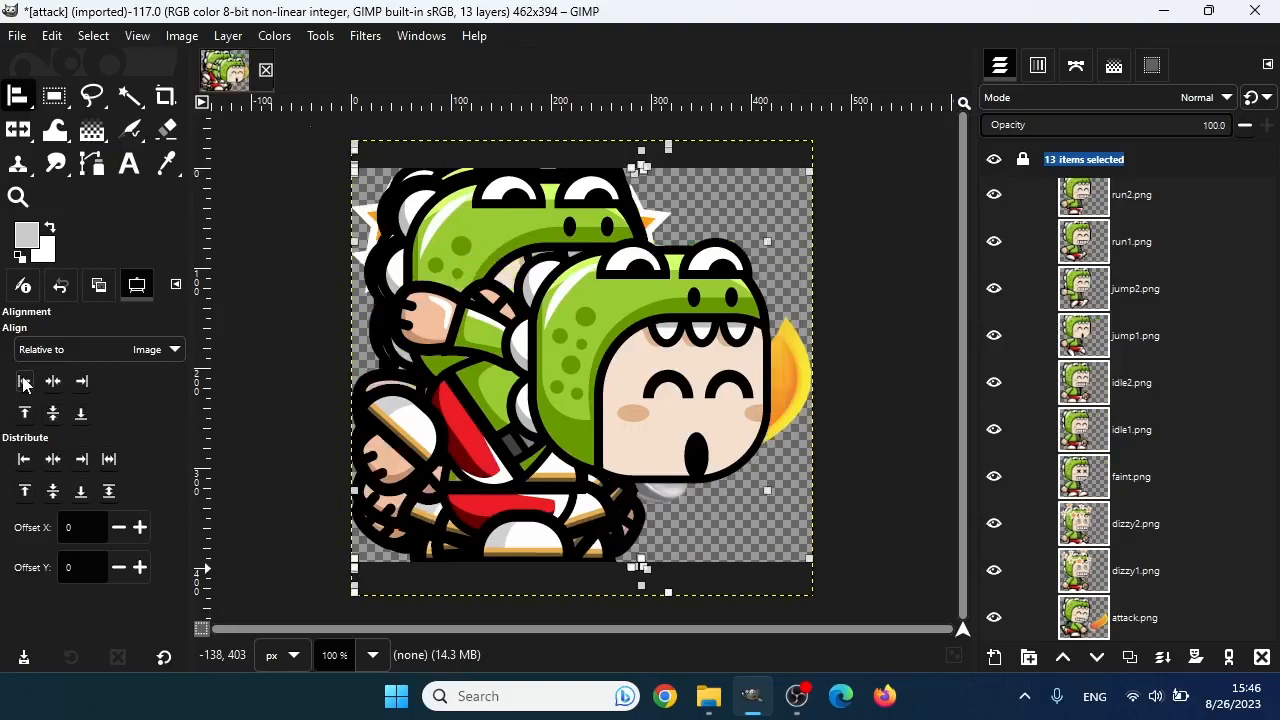
pyautogui.click(81, 416)
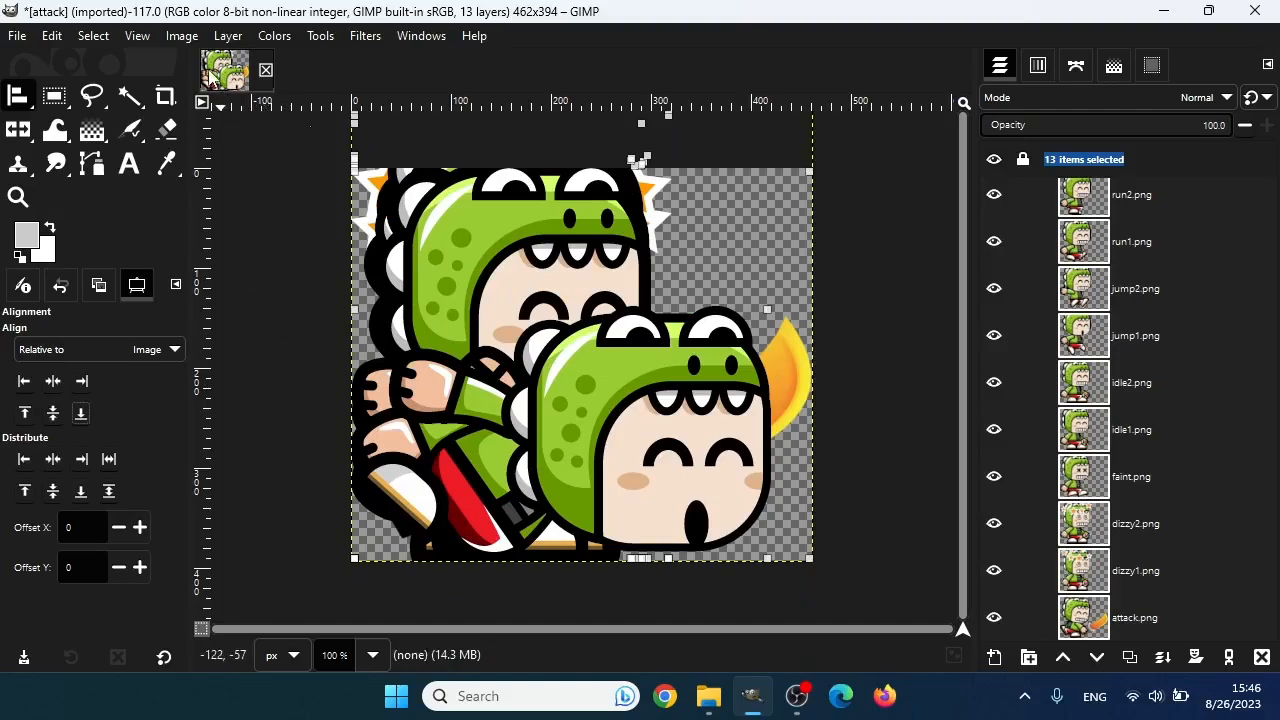
# Resize the canvas height to 500 px with a Y offset of 106 px, adding the extra space above the artwork
pyautogui.click(183, 36)
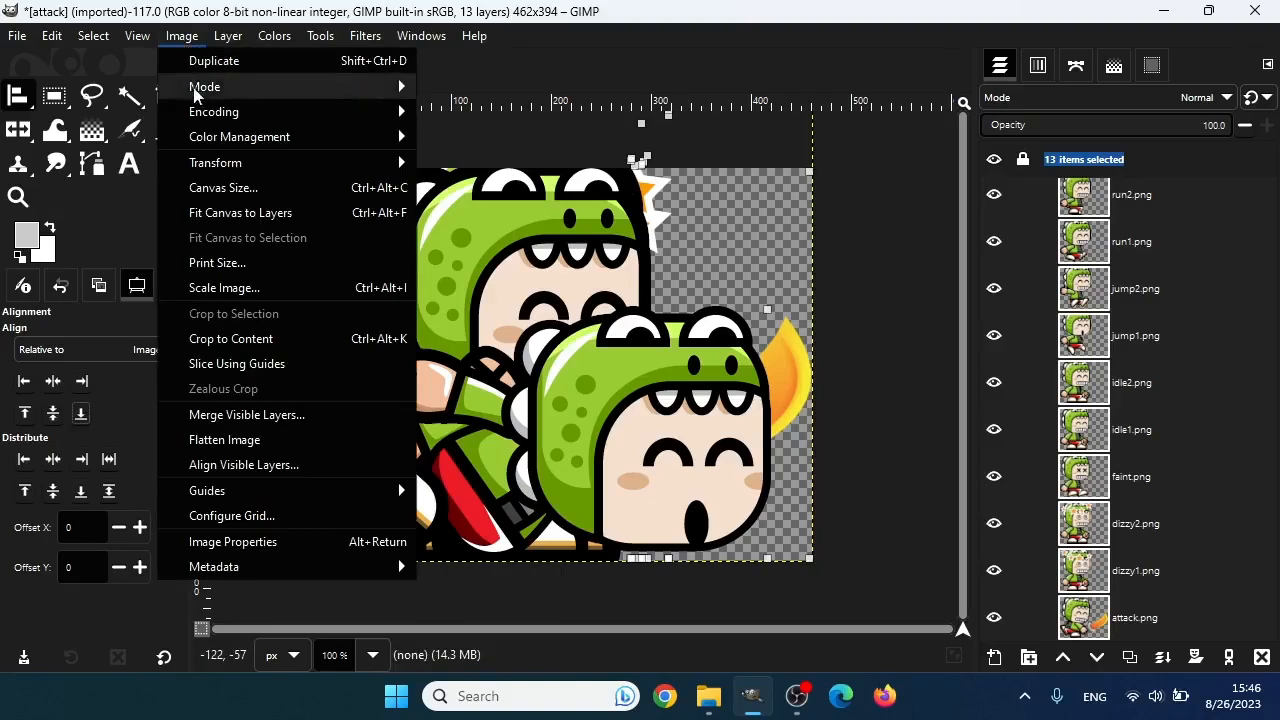
pyautogui.click(228, 188)
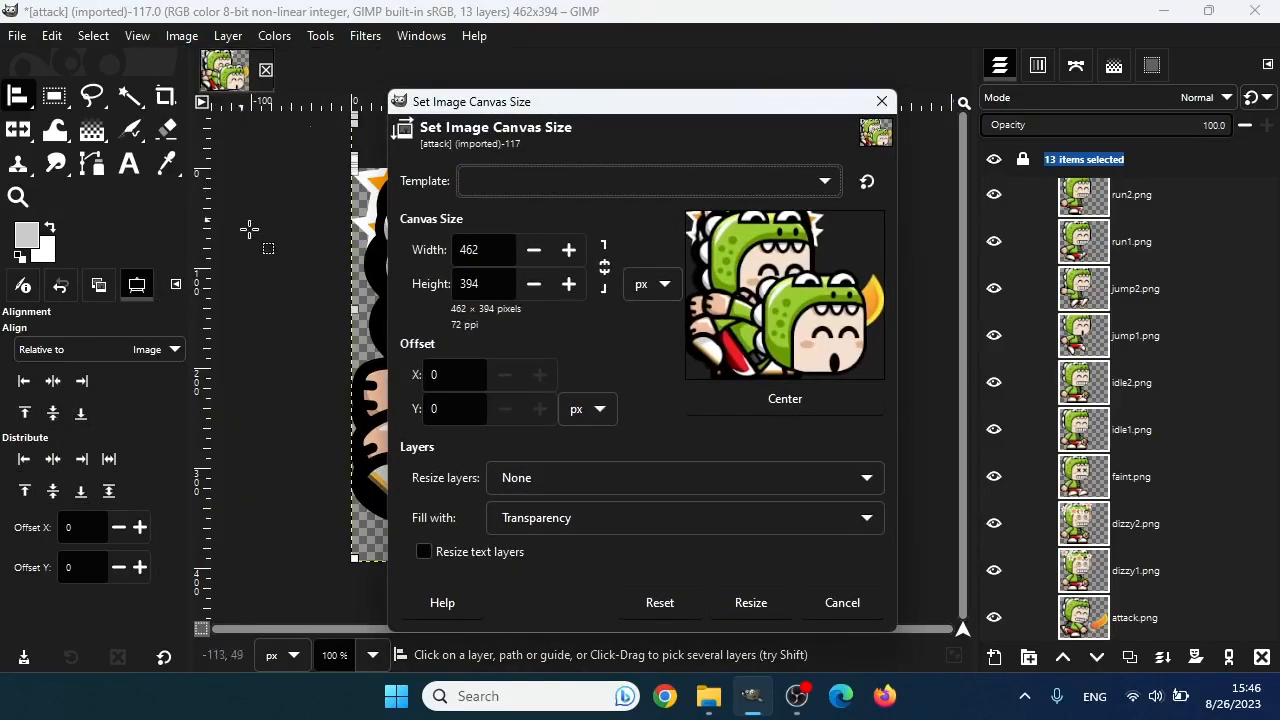
pyautogui.click(484, 284)
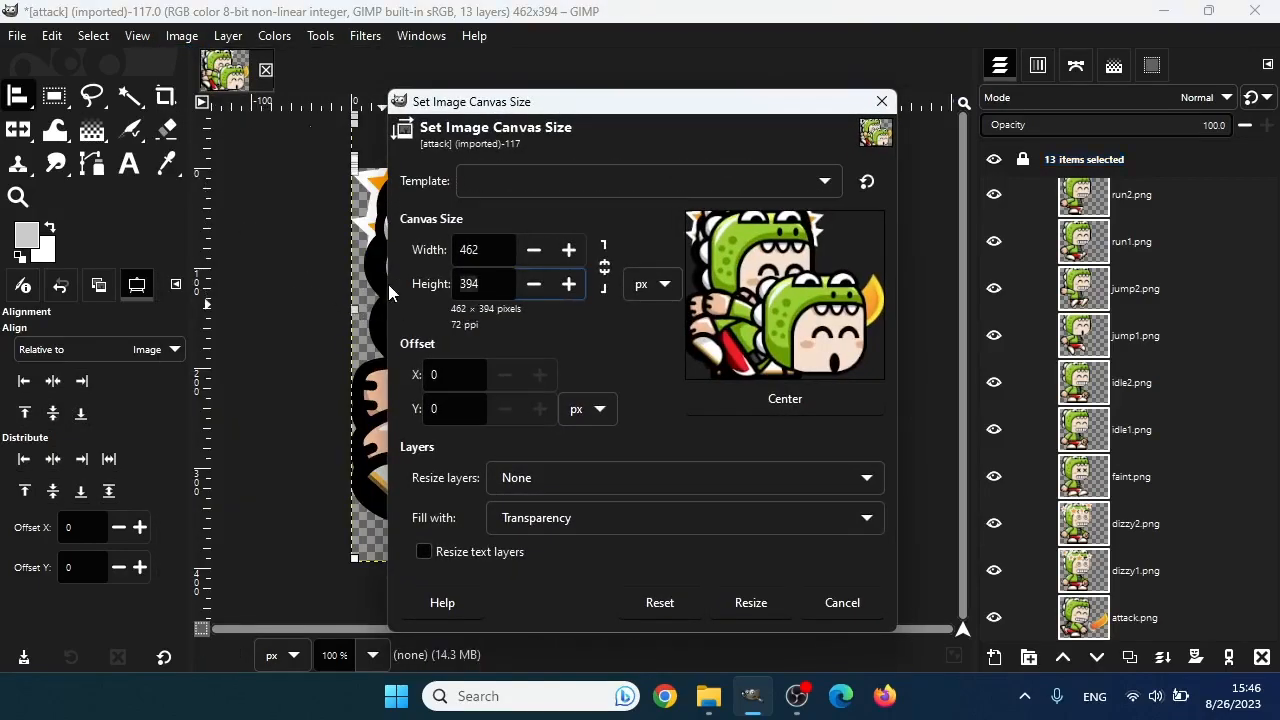
pyautogui.write('500')
pyautogui.press('Tab')
pyautogui.moveTo(773, 343); pyautogui.dragTo(751, 429)
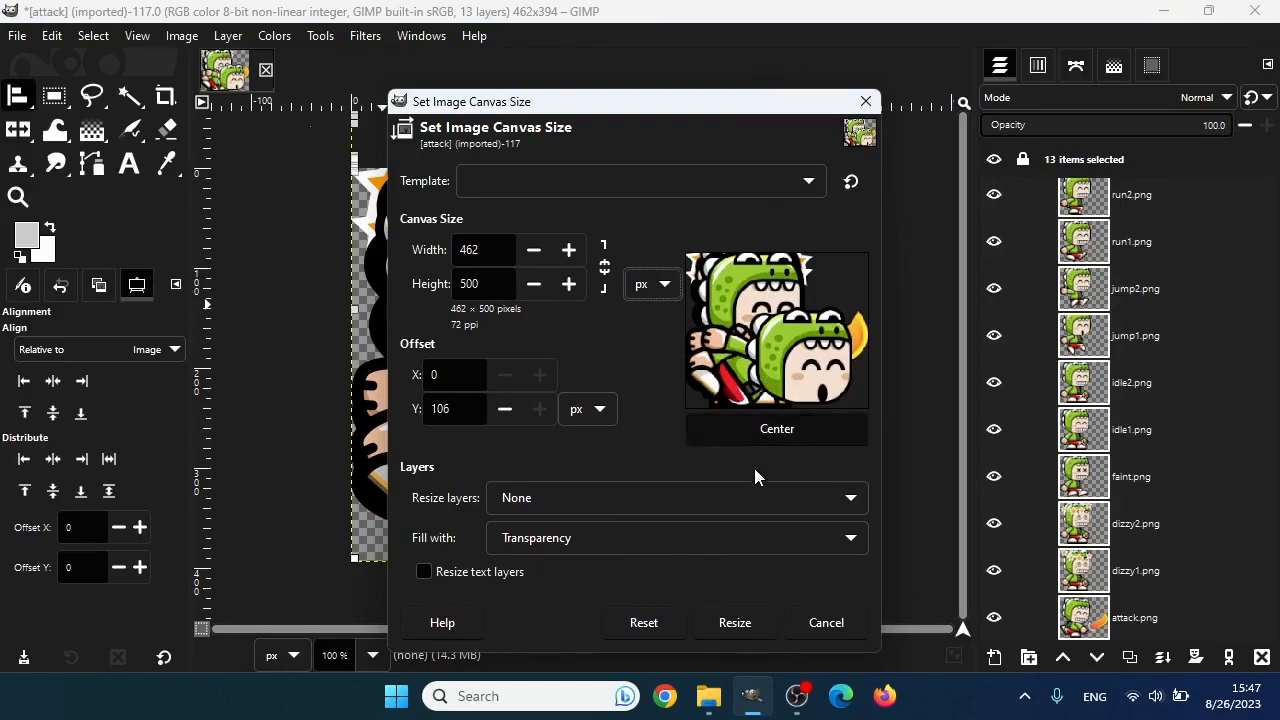
pyautogui.click(733, 626)
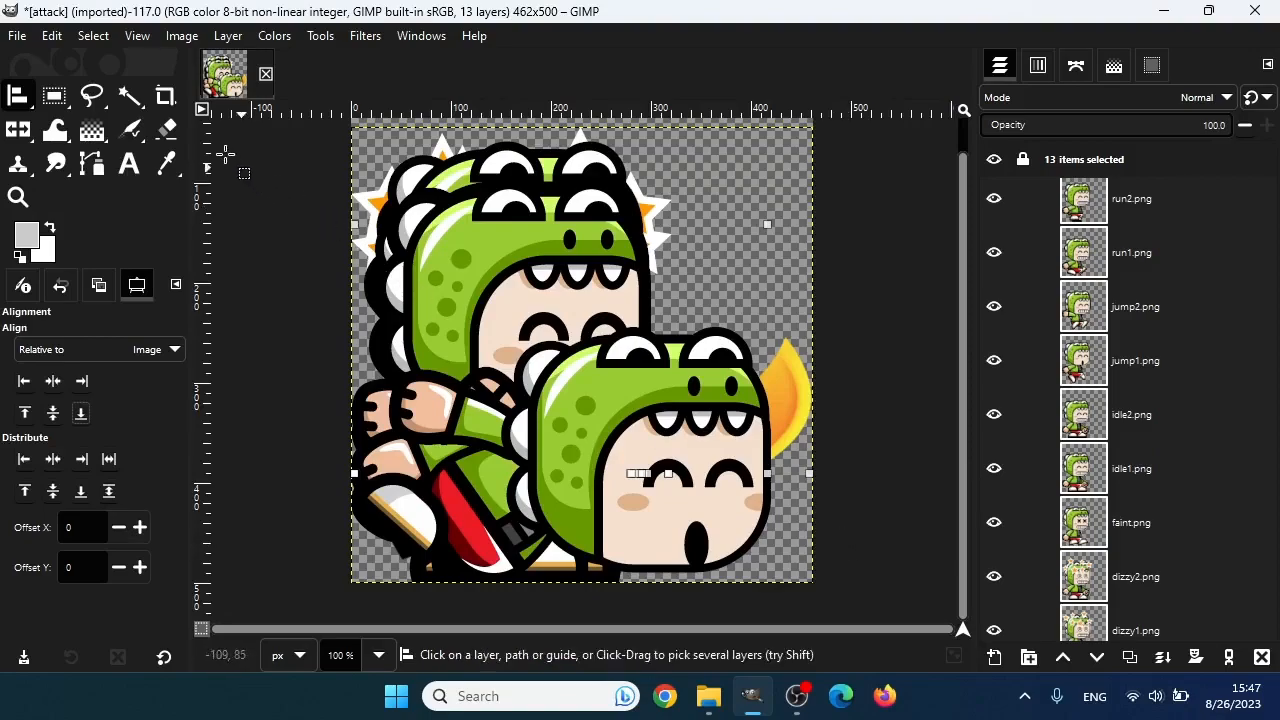
# Crop the image to 462 × 456 px, trimming the empty strip above the sprites, and expand all layers to the image size
pyautogui.click(165, 97)
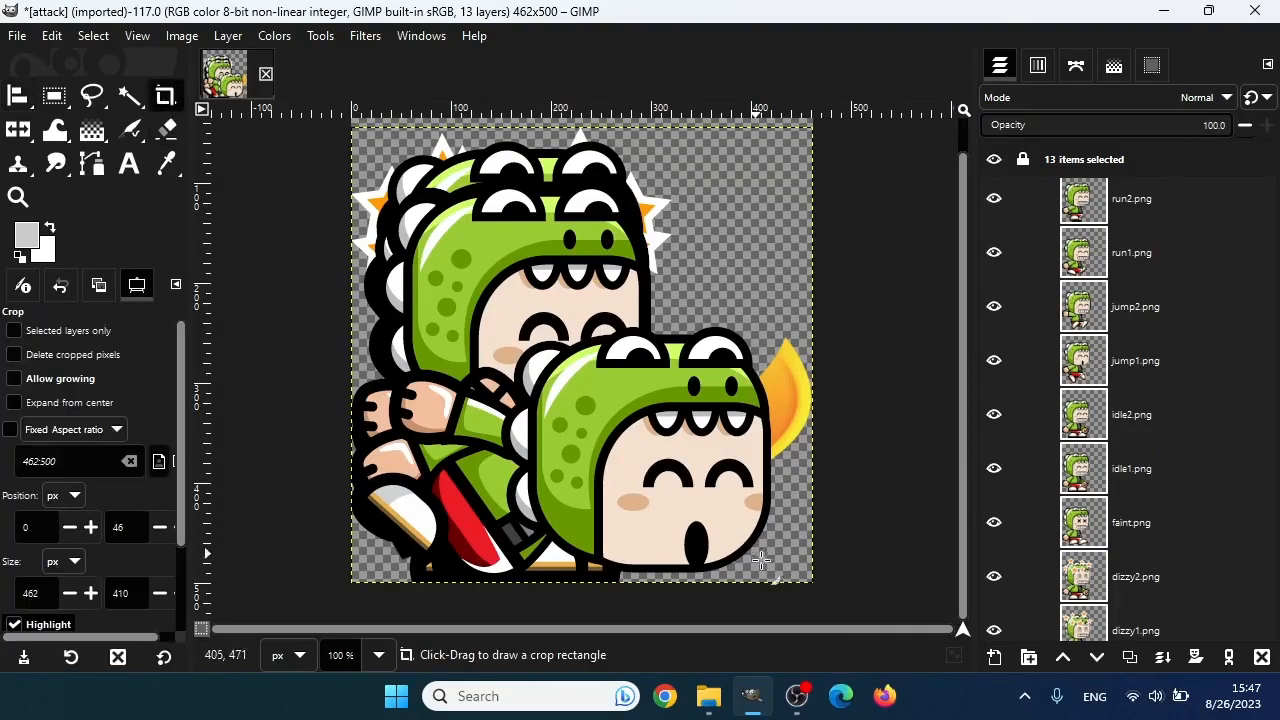
pyautogui.moveTo(812, 583); pyautogui.dragTo(222, 122)
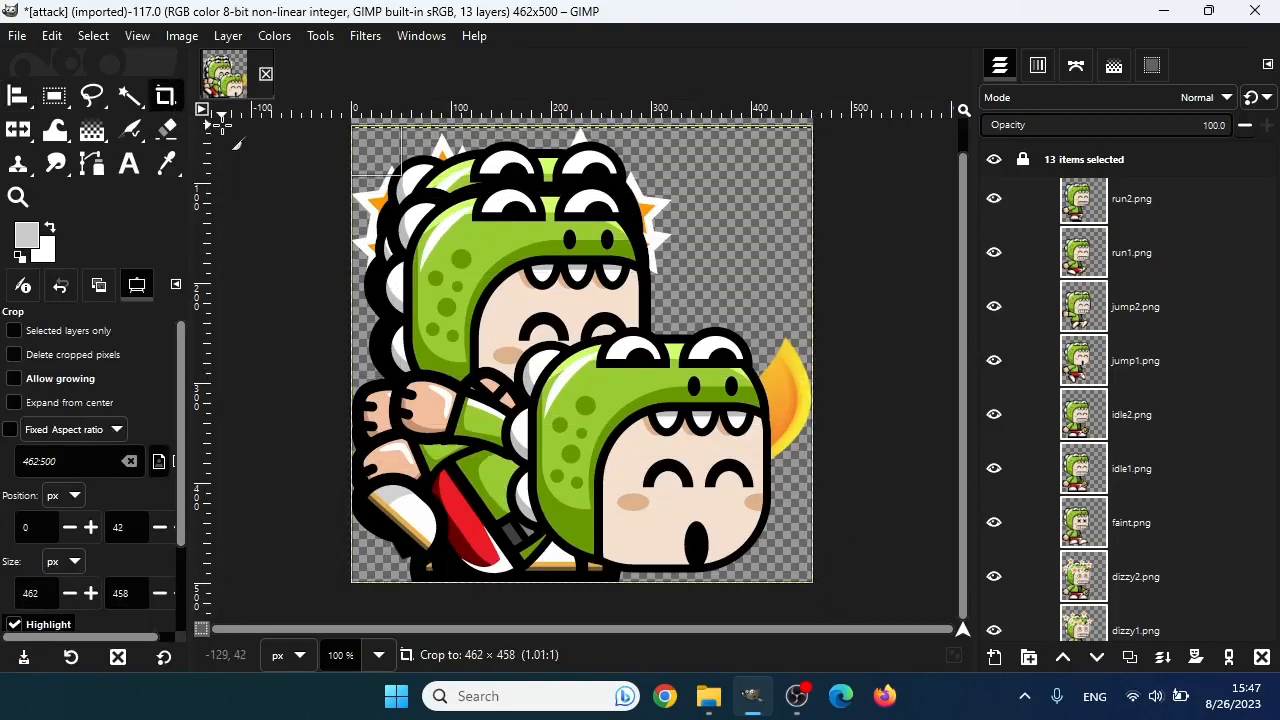
pyautogui.moveTo(222, 122); pyautogui.dragTo(222, 126)
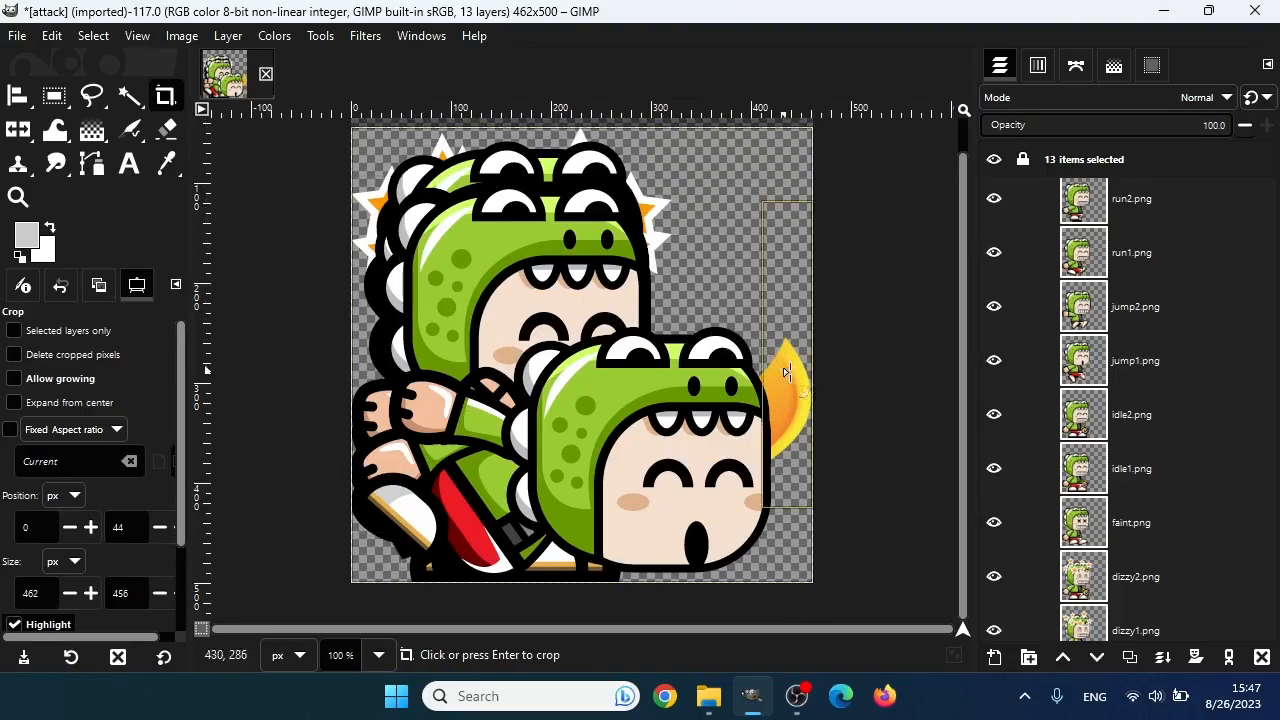
pyautogui.press('Return')
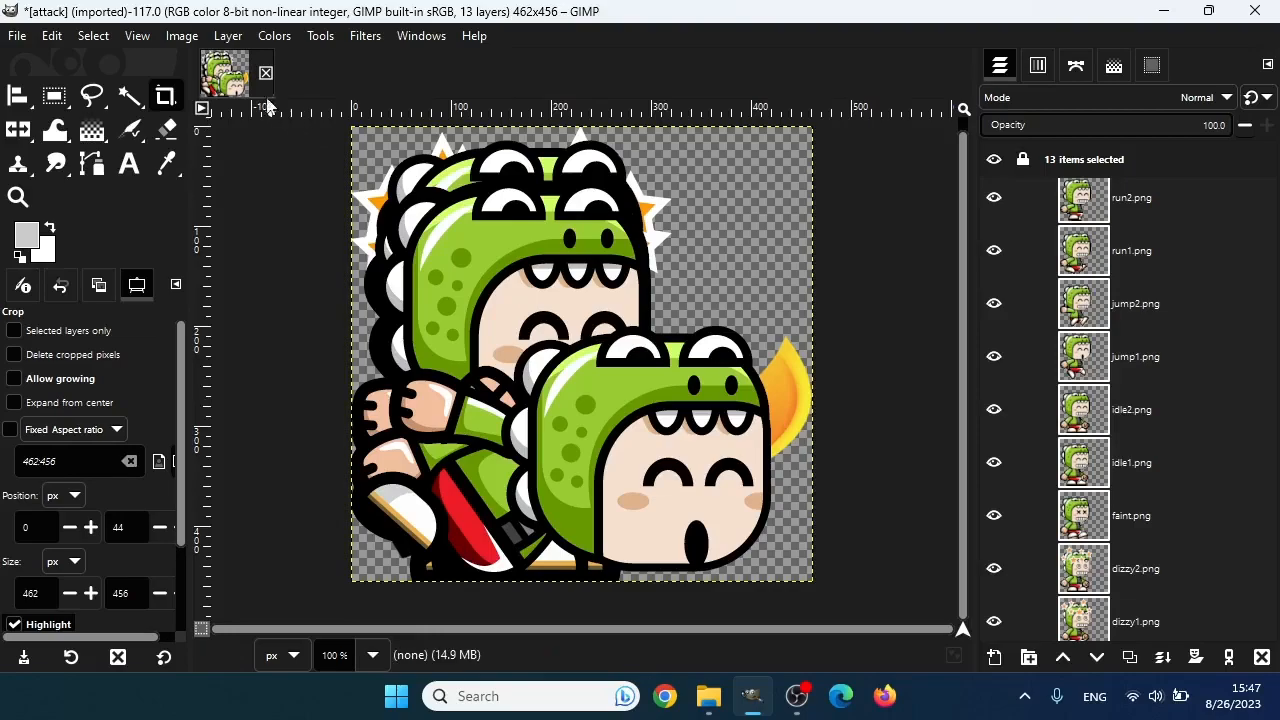
pyautogui.click(226, 37)
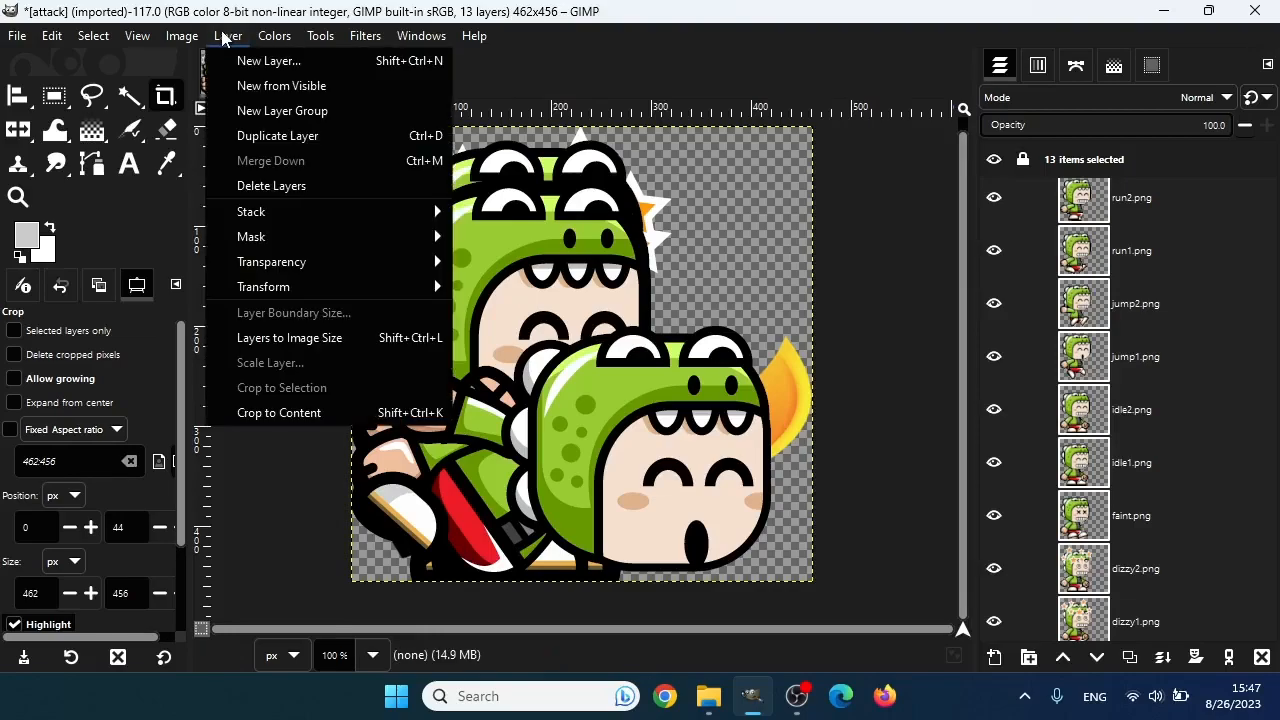
pyautogui.click(286, 339)
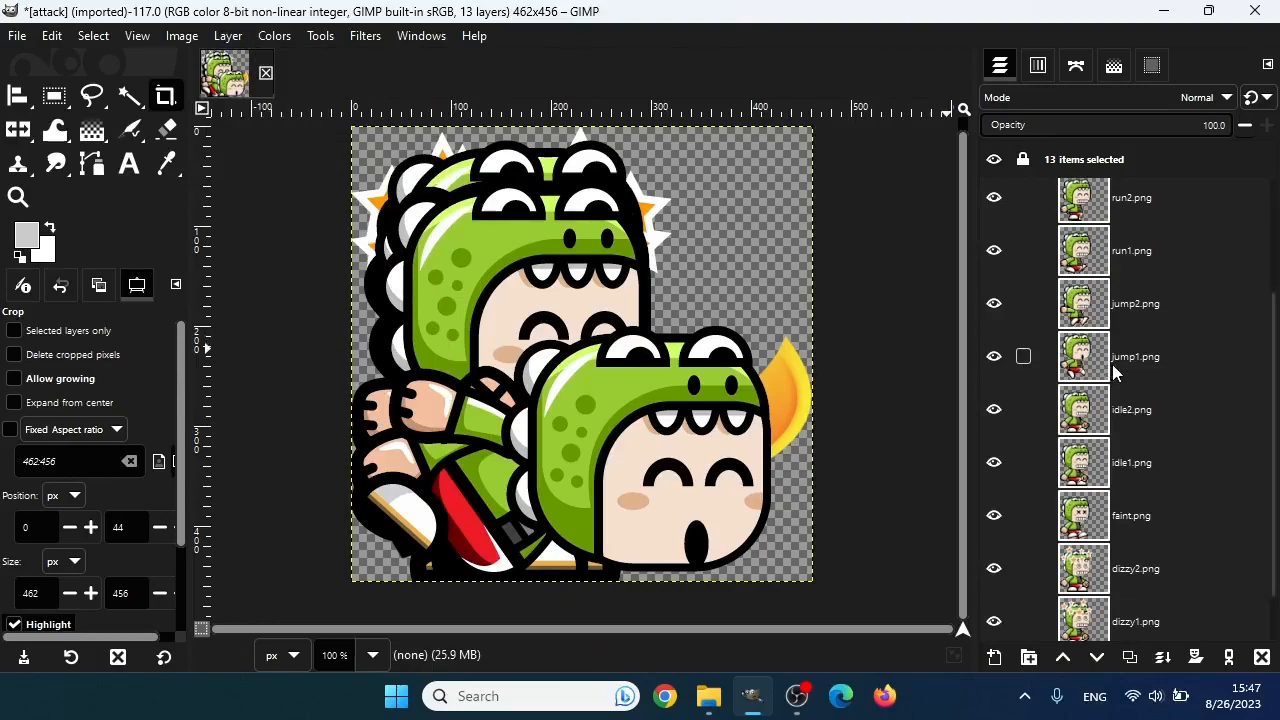
# Show only the slide.png layer and export the image as slide.png, replacing the existing file in the crocodile mascot folder
pyautogui.scroll(3, 1106, 365)
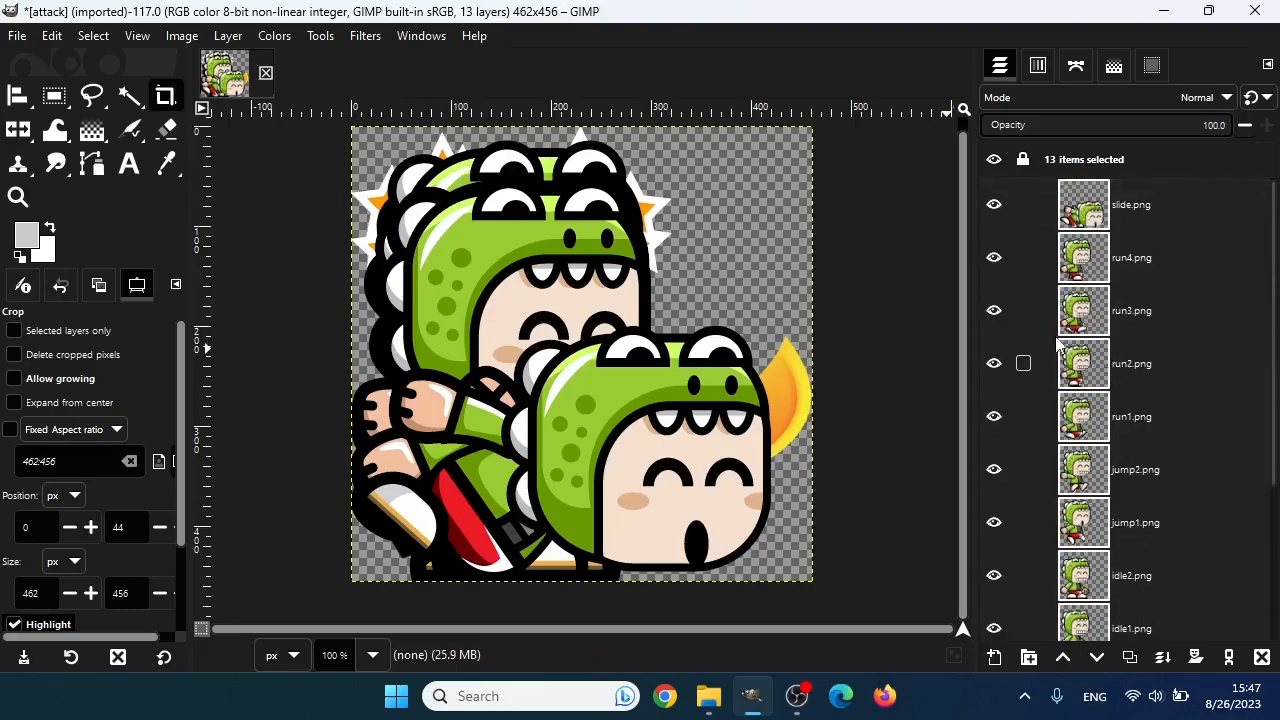
pyautogui.keyDown('shift'); pyautogui.click(993, 206); pyautogui.keyUp('shift')
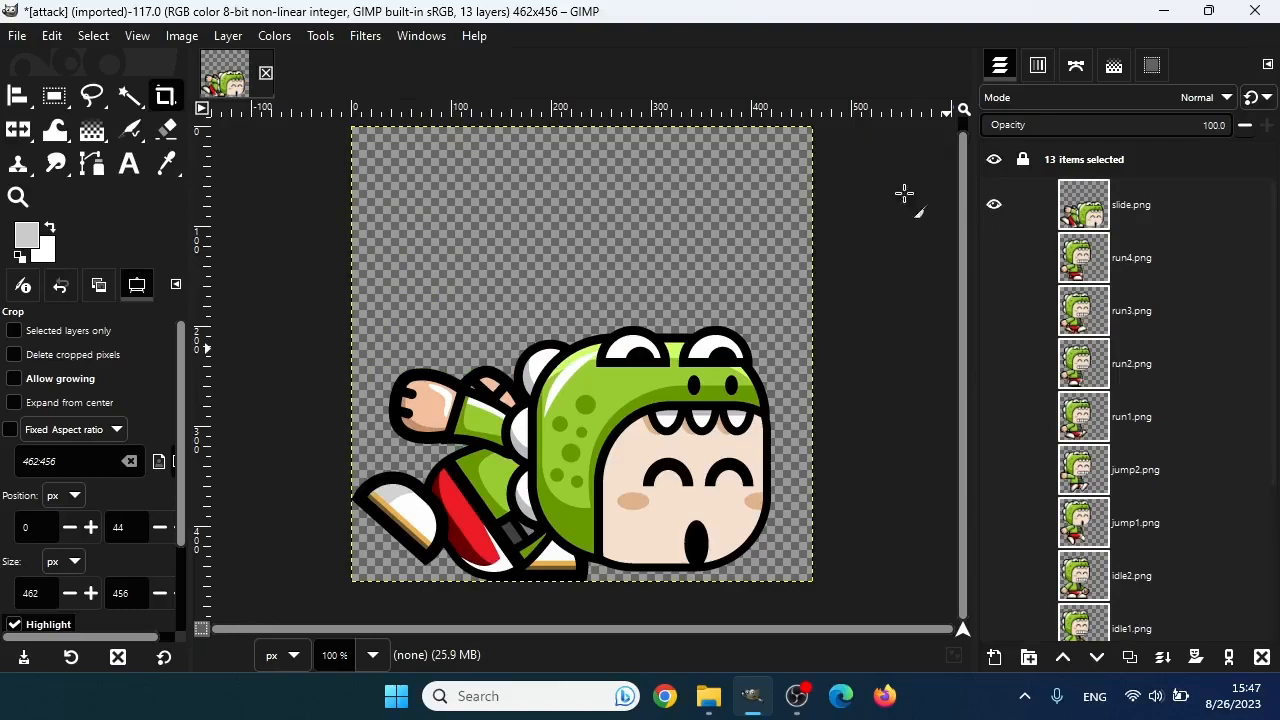
pyautogui.click(18, 38)
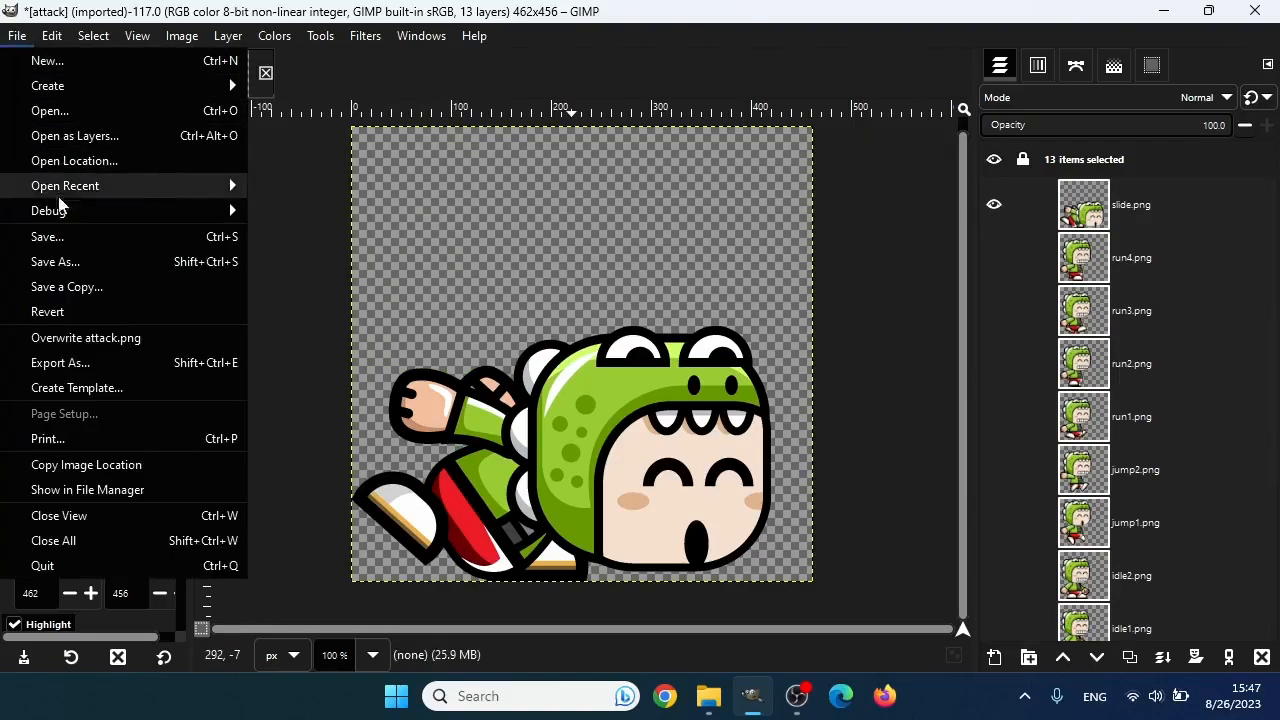
pyautogui.click(88, 366)
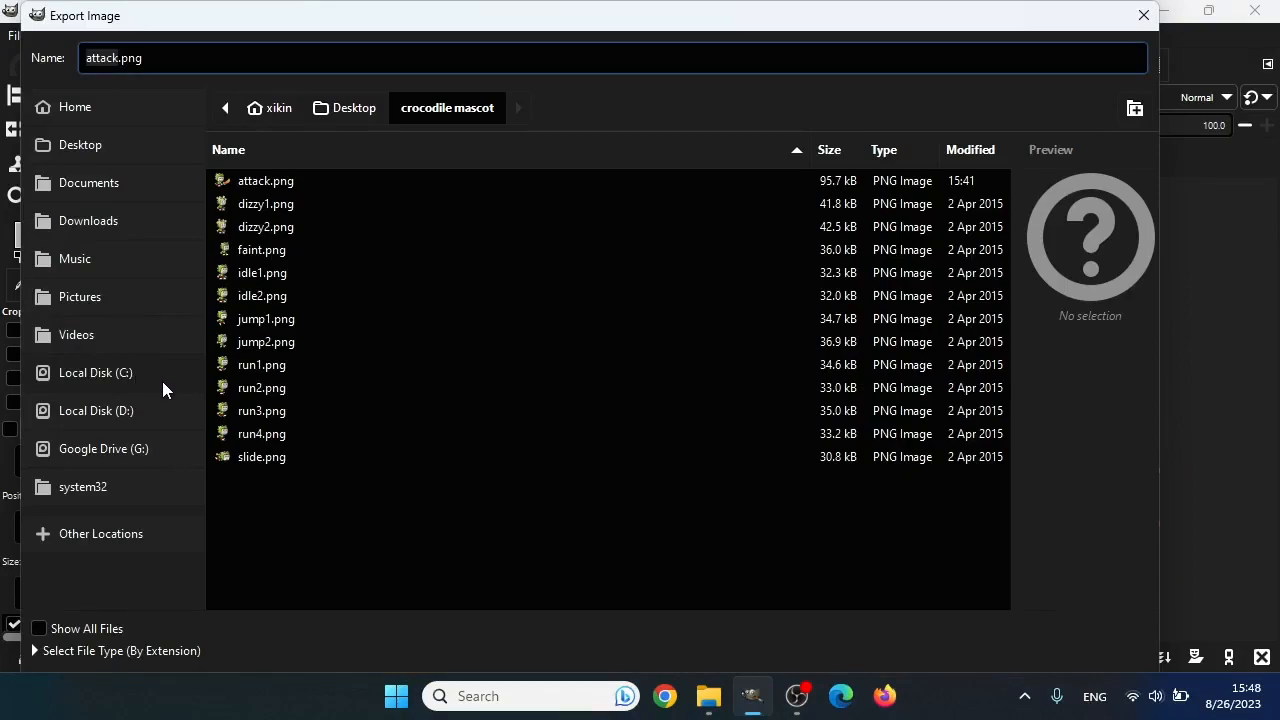
pyautogui.click(253, 466)
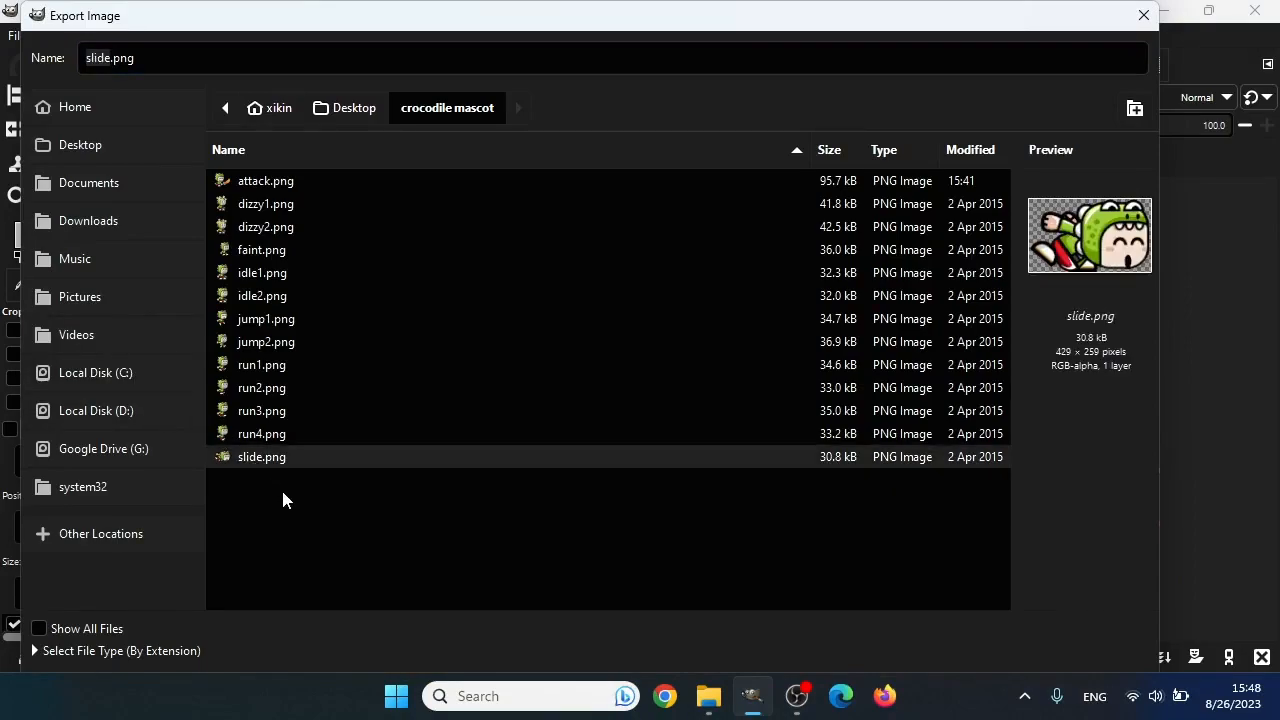
pyautogui.press('Return')
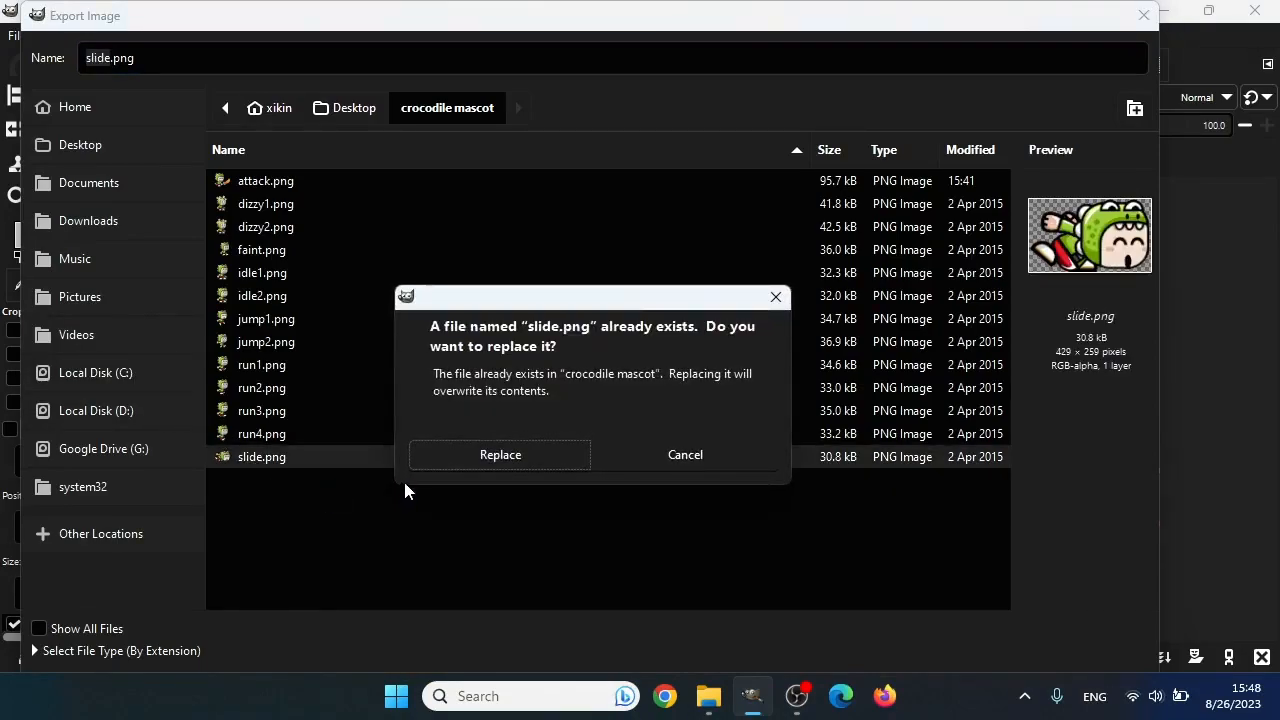
pyautogui.click(466, 455)
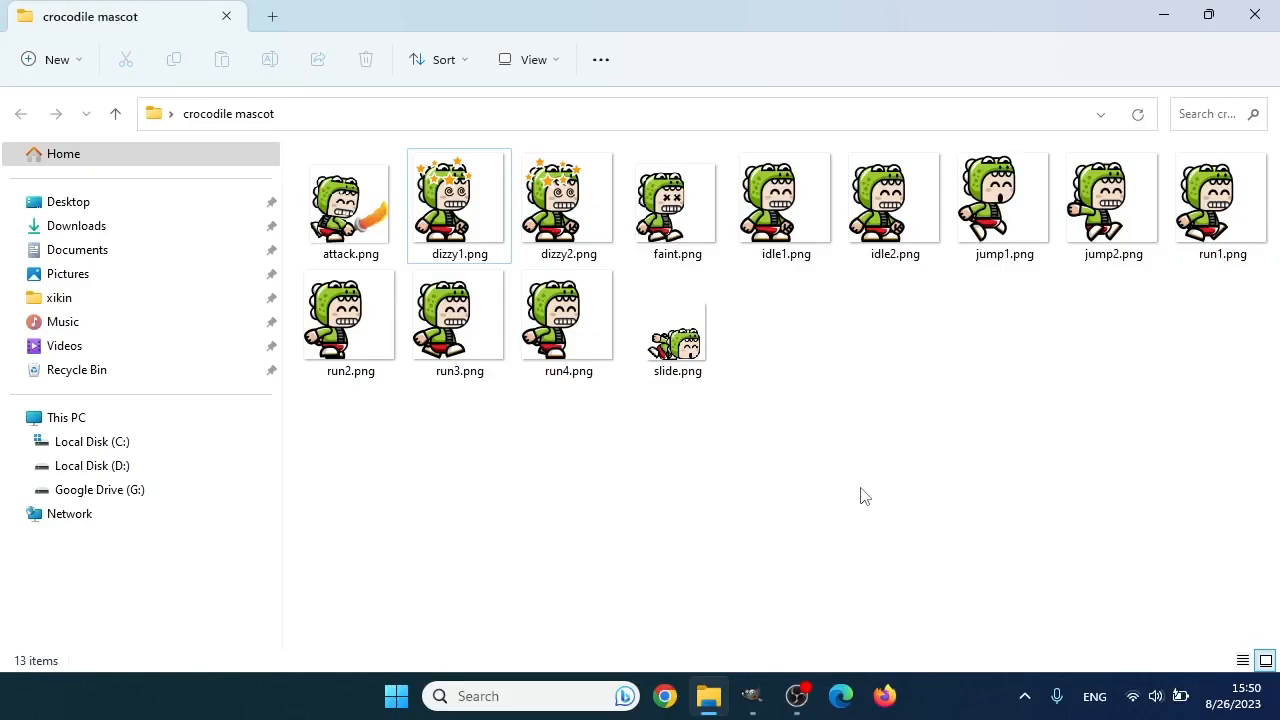
# Display the crocodile mascot folder in Details view to check the dimensions of the exported images
pyautogui.click(540, 60)
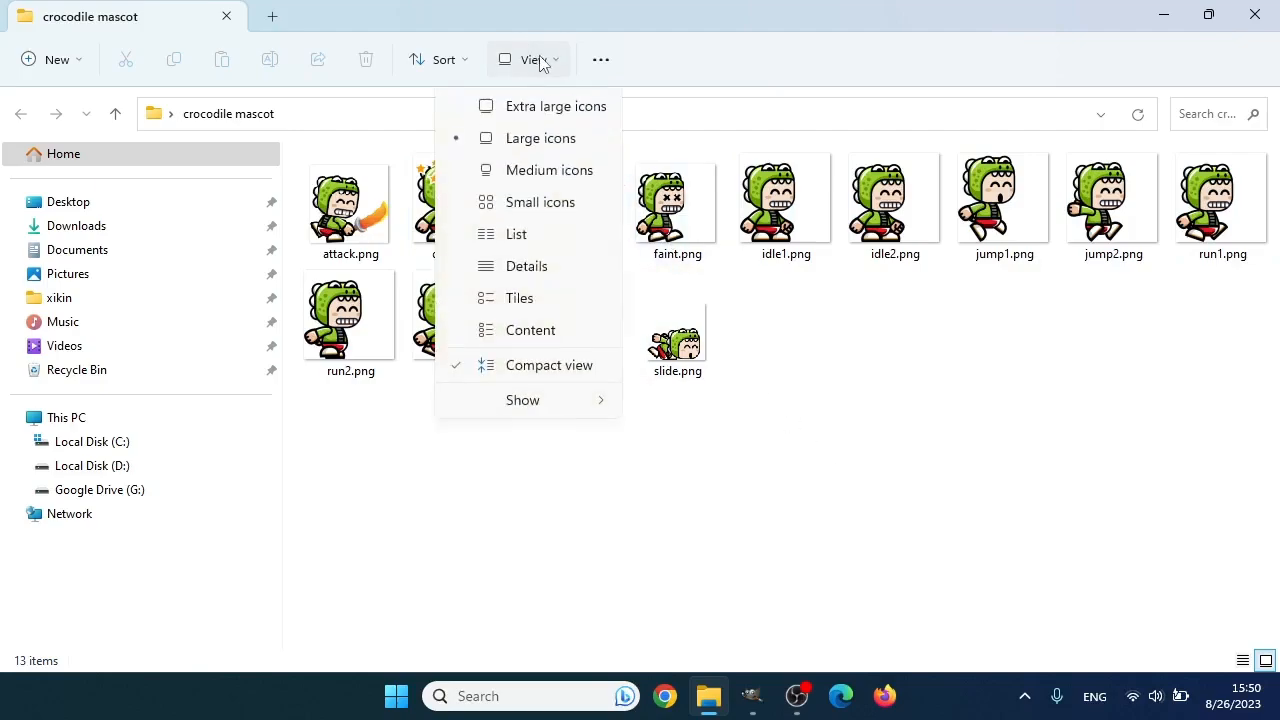
pyautogui.click(533, 266)
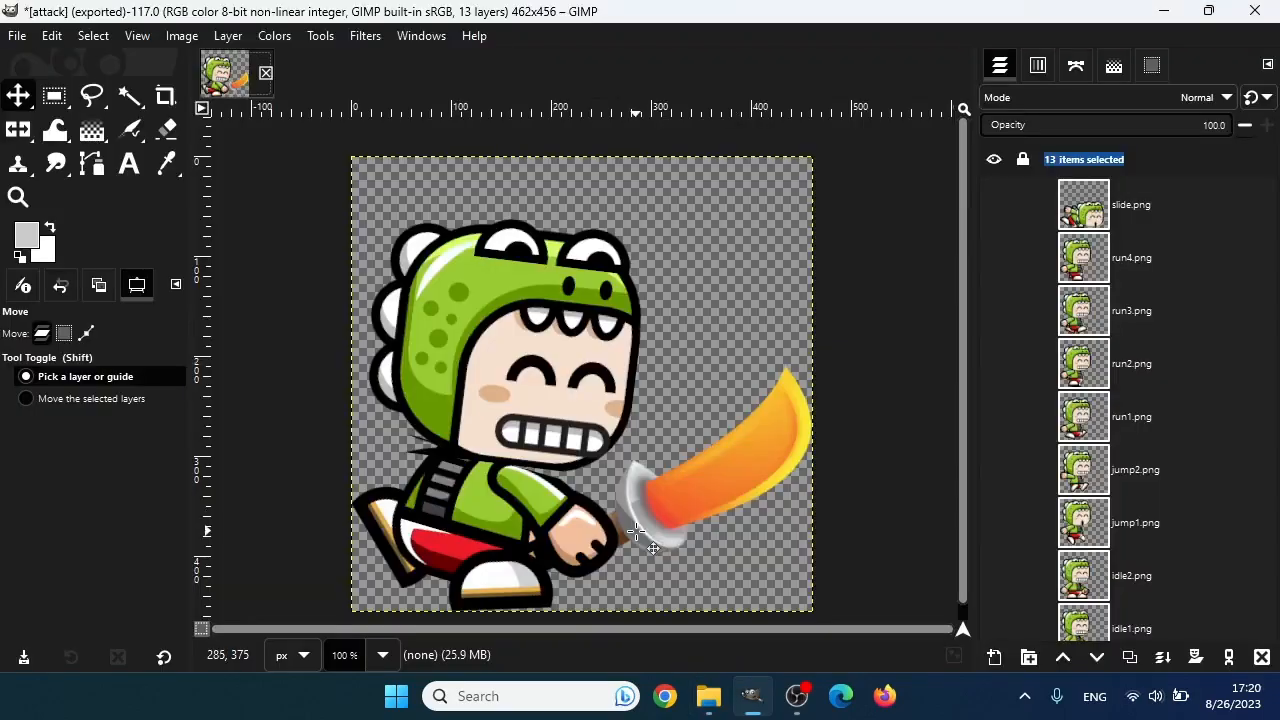
# Start a new image, work out 4 × 462 in Calculator, and set the image width to 1848 px
pyautogui.hotkey('ctrl', 'n')
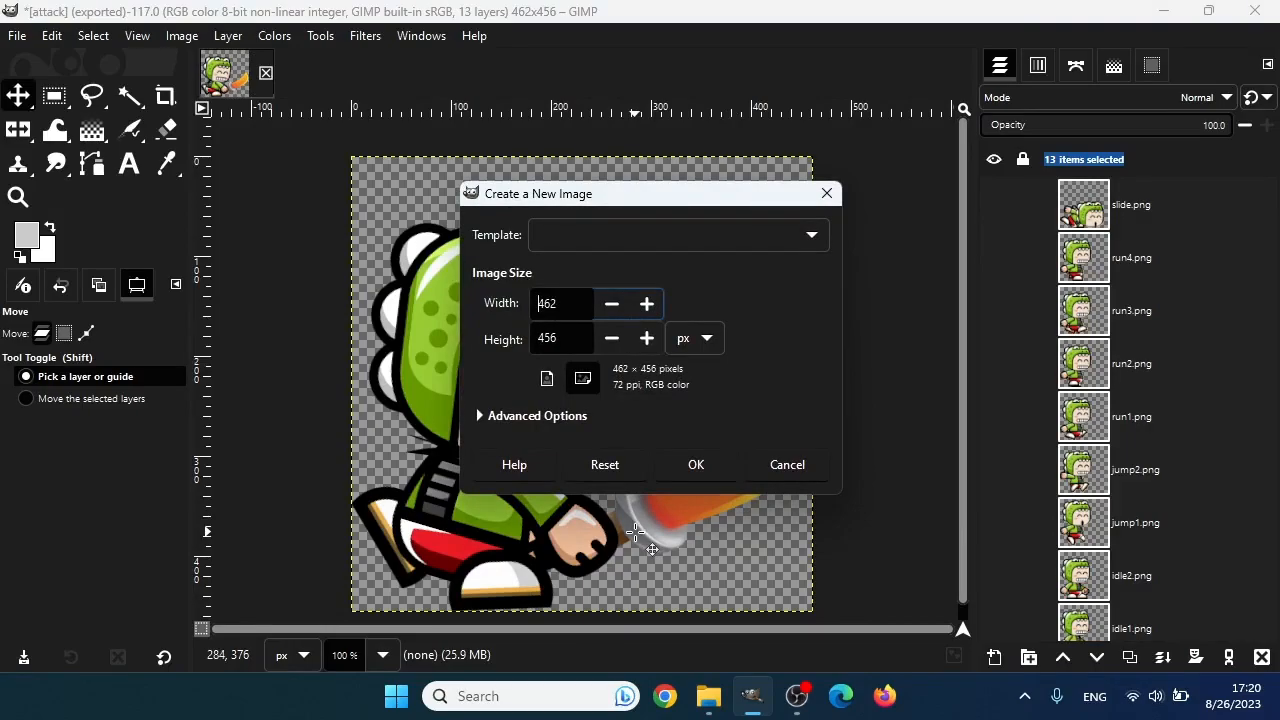
pyautogui.hotkey('alt', 'Tab')
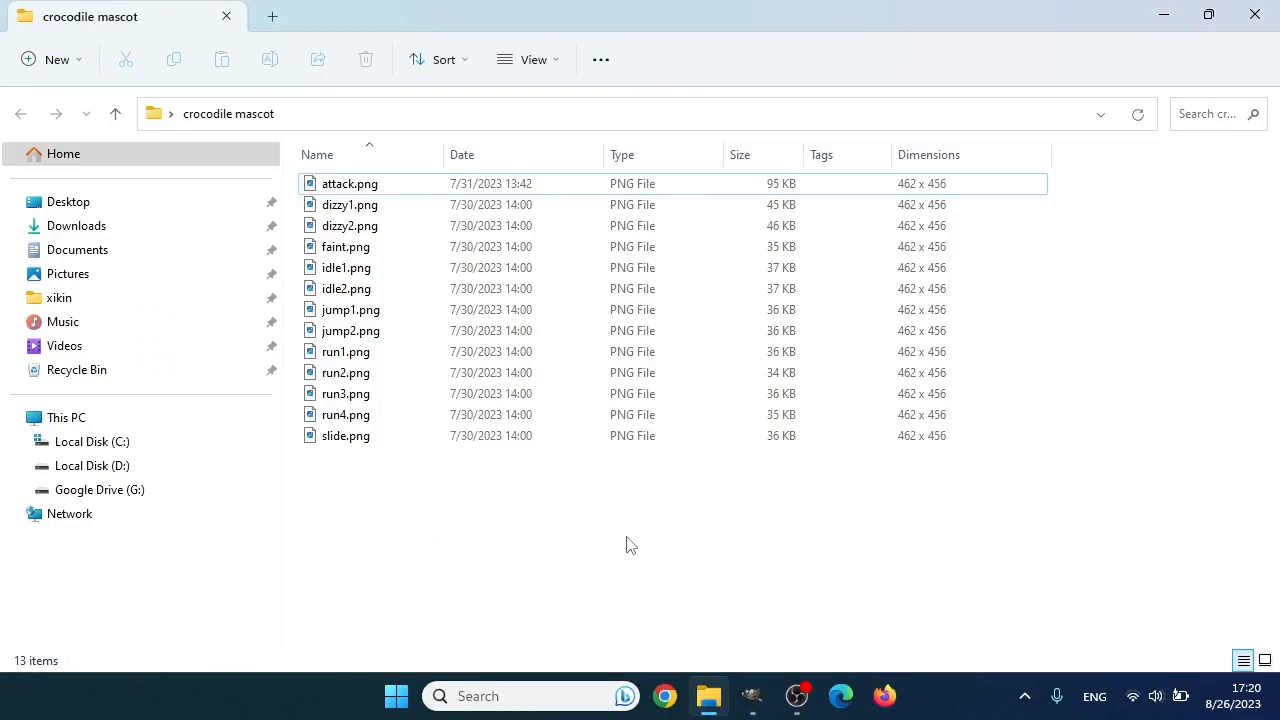
pyautogui.press('super+r')
pyautogui.press('Return')
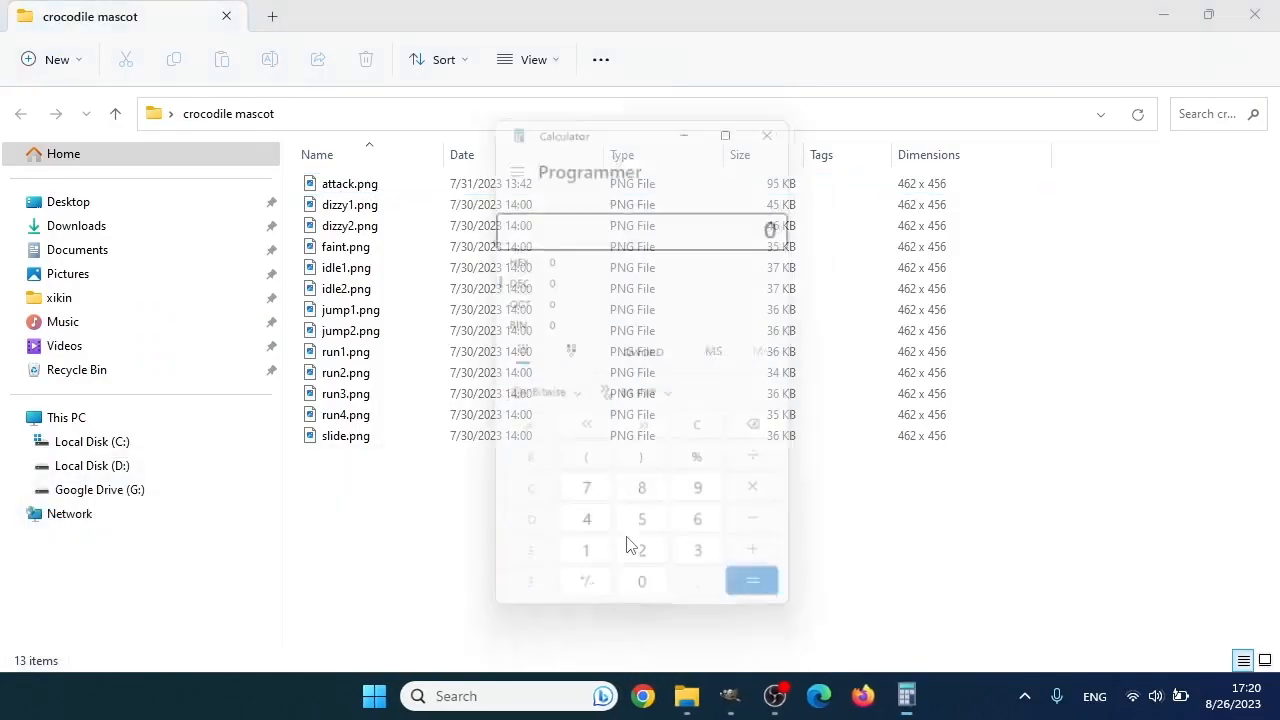
pyautogui.write('(4*')
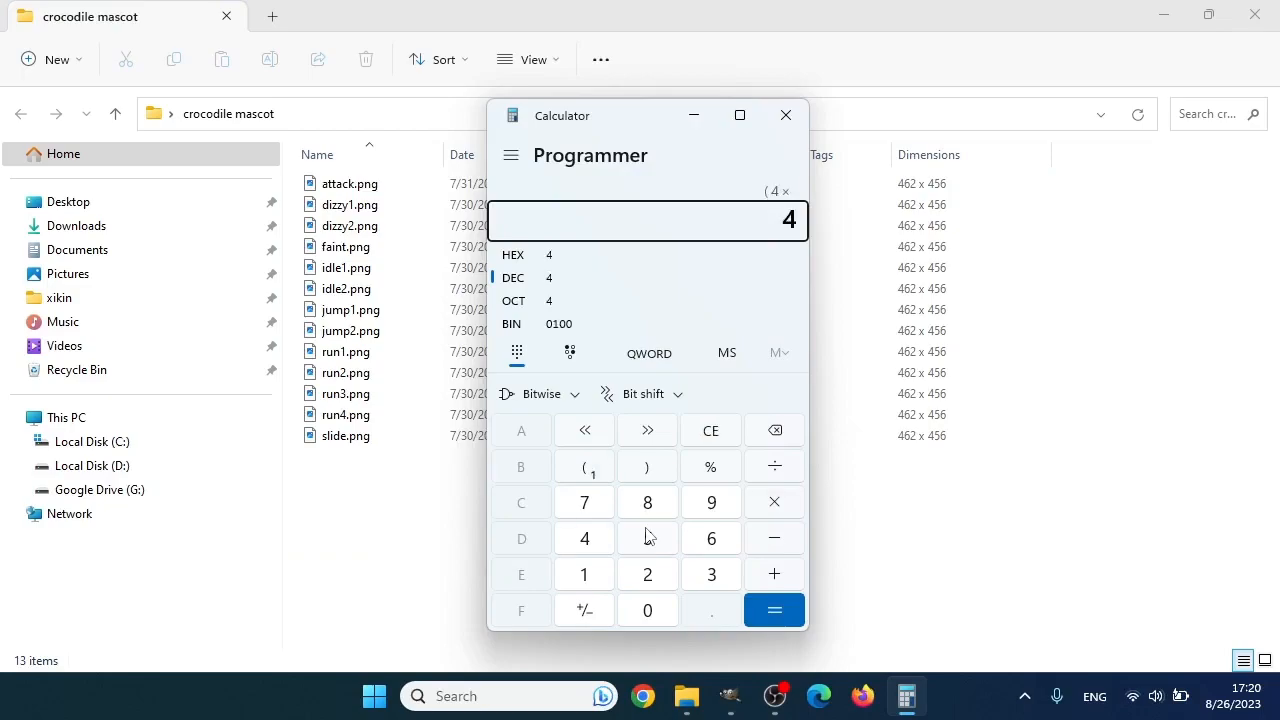
pyautogui.write('462')
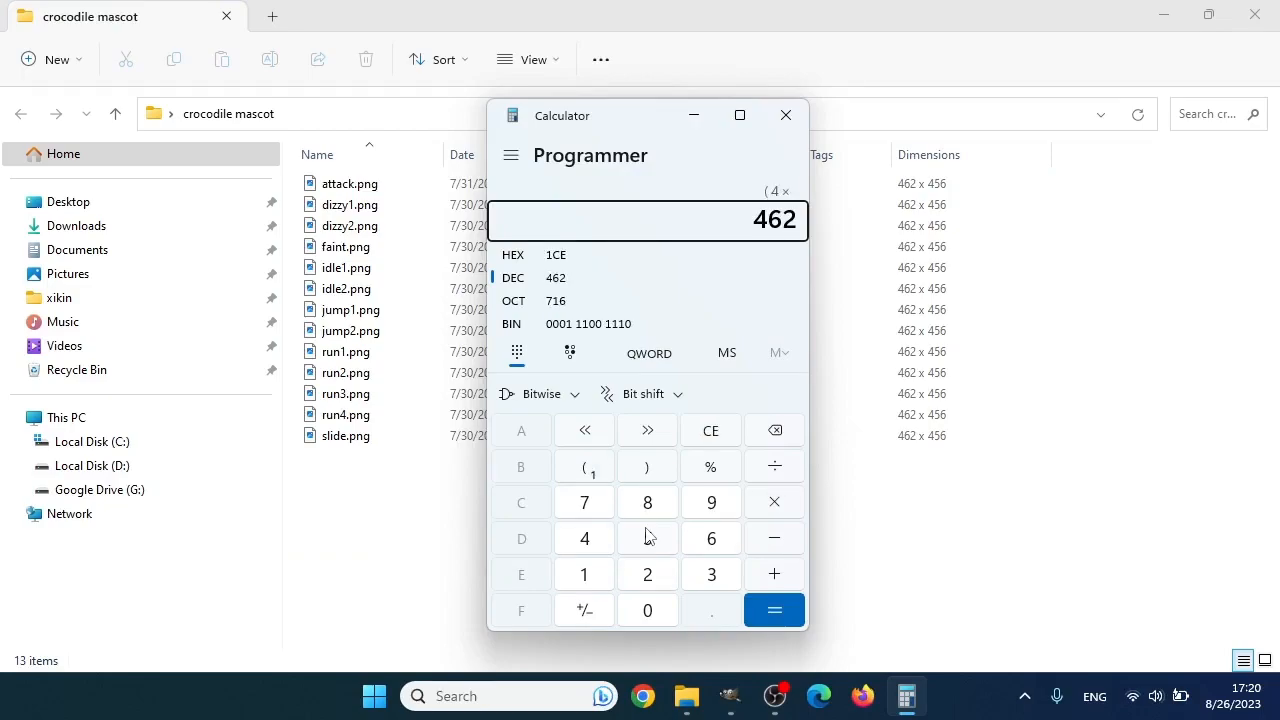
pyautogui.write(')')
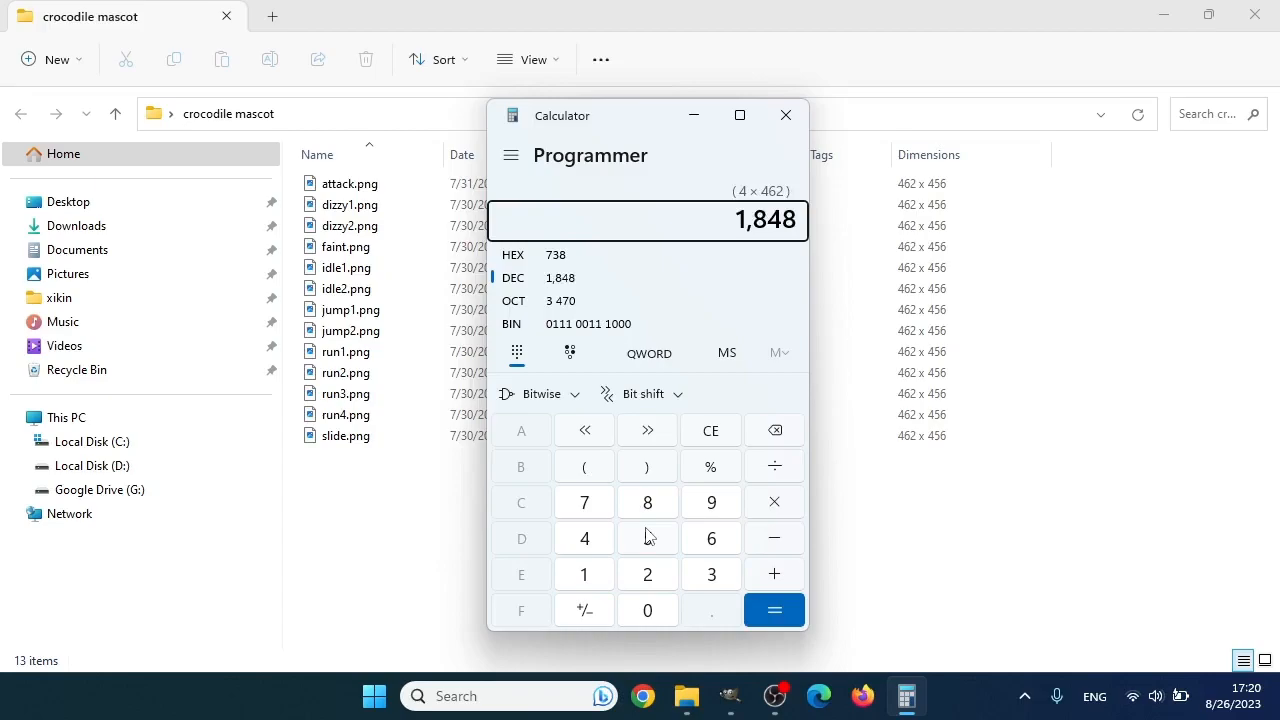
pyautogui.hotkey('alt', 'Tab')
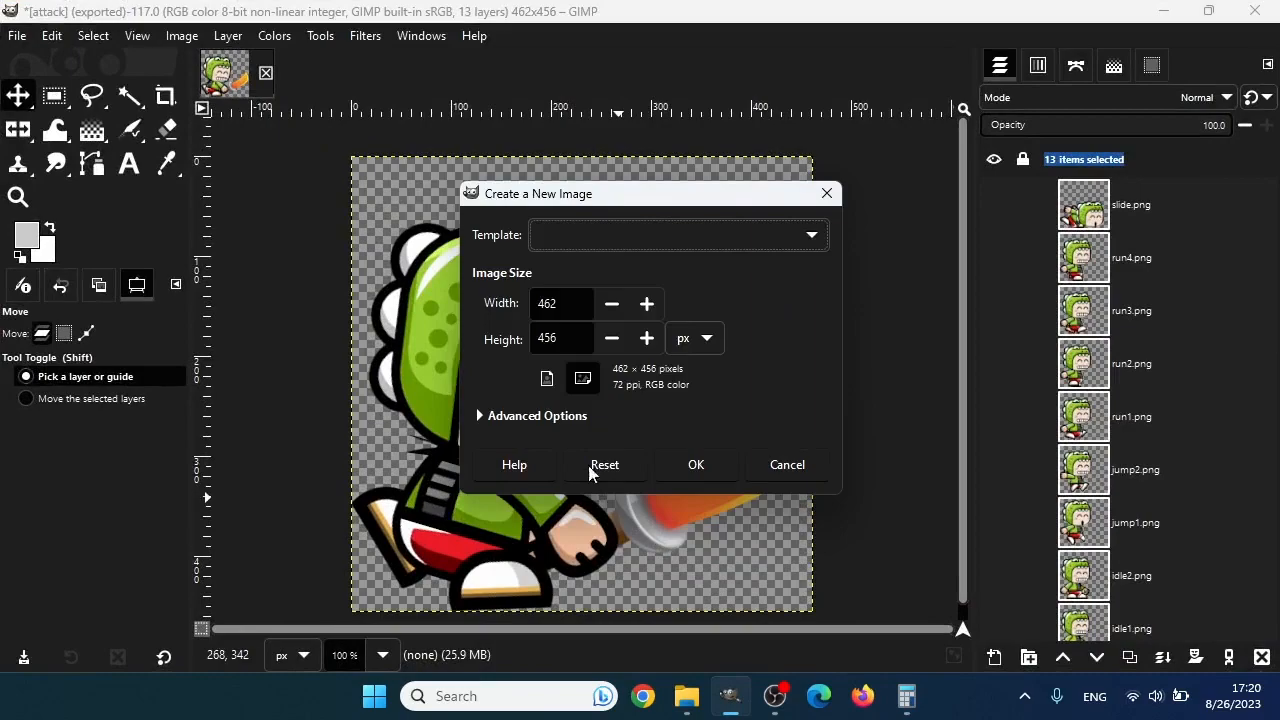
pyautogui.click(464, 297)
pyautogui.write('1848')
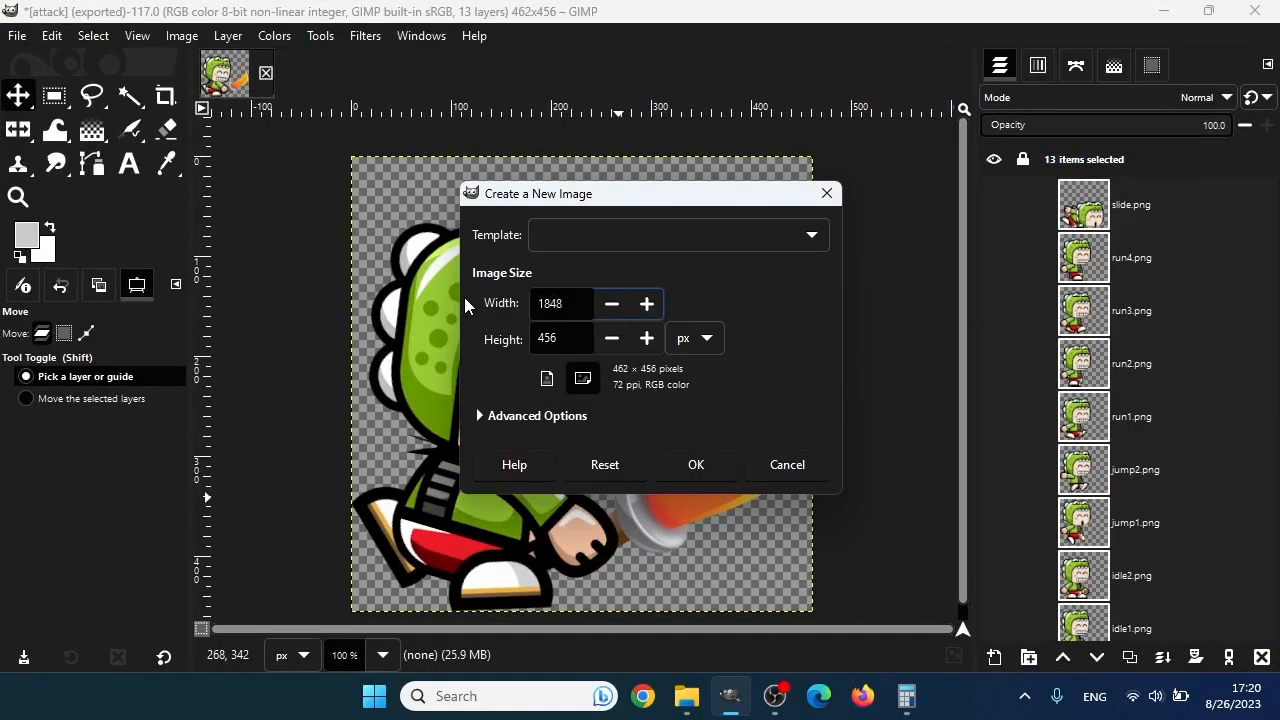
# Work out 7 × 456 in Calculator and set the new image's height to 3192 px
pyautogui.hotkey('alt', 'Tab')
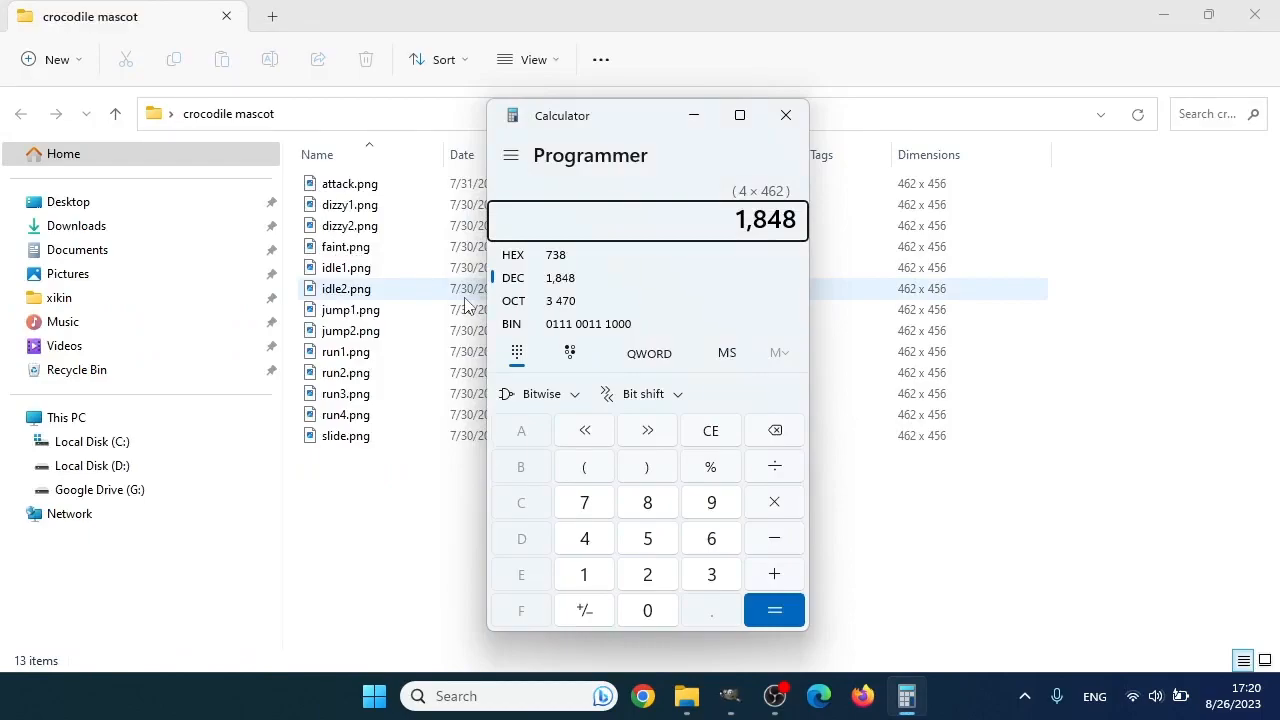
pyautogui.press('Escape')
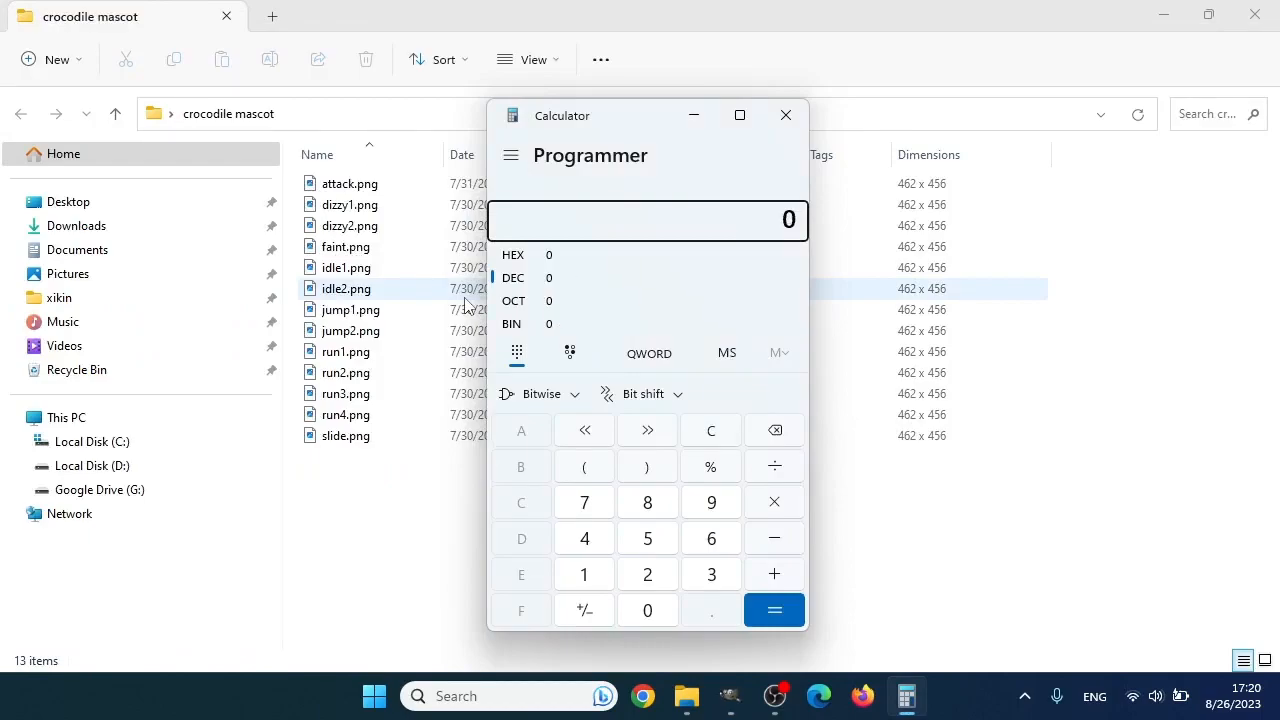
pyautogui.write('(7*456)')
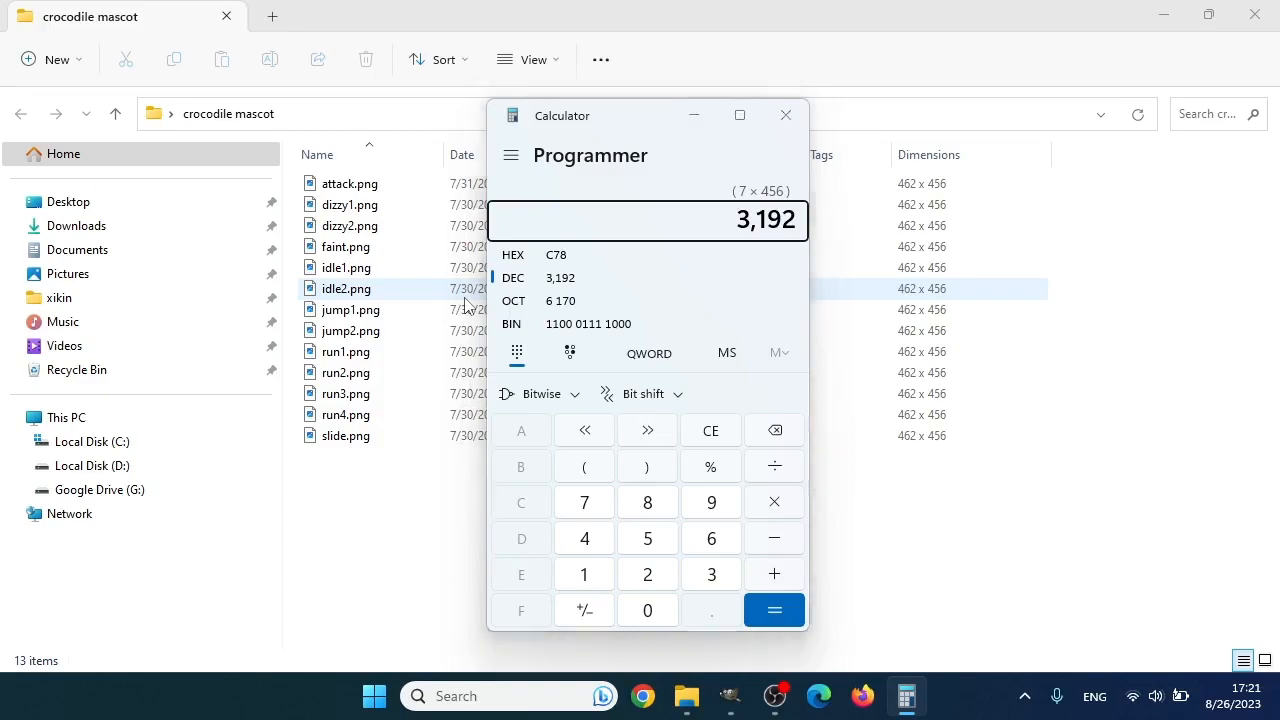
pyautogui.hotkey('alt', 'Tab')
pyautogui.doubleClick(570, 339)
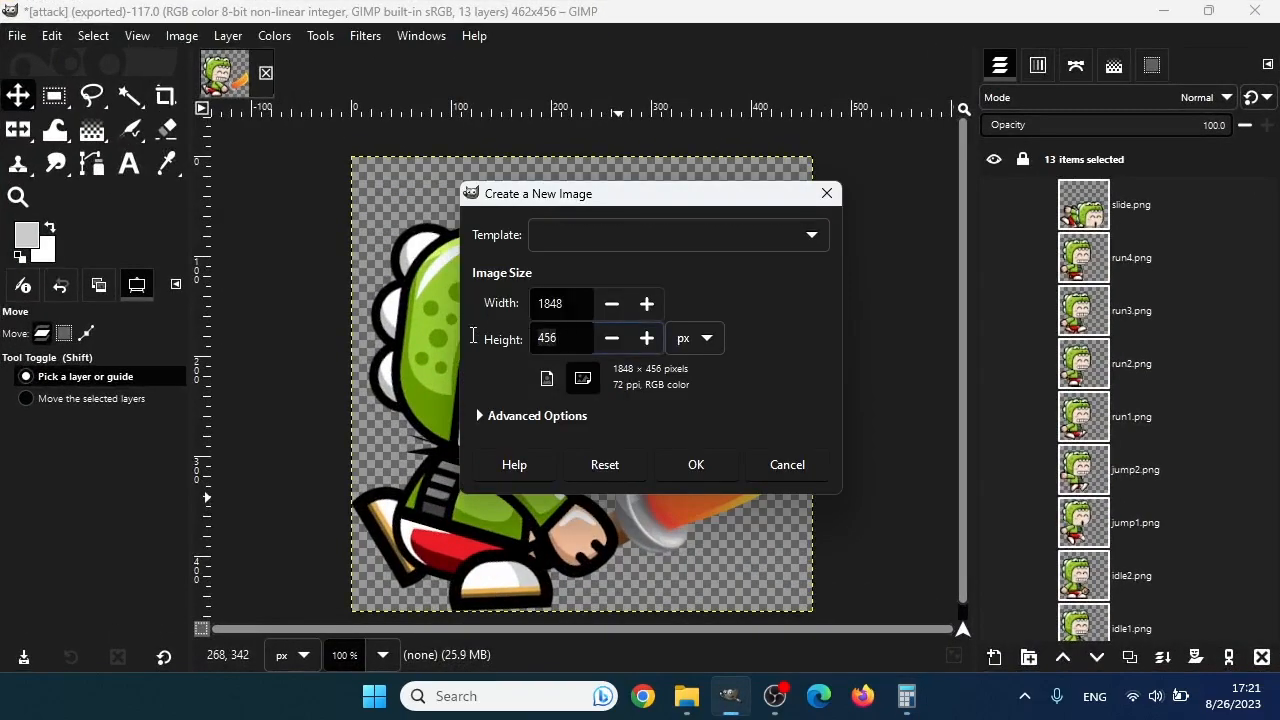
pyautogui.write('3192')
# Create the 1848 × 3192 px image and delete its Background layer, leaving an empty transparent canvas
pyautogui.click(694, 467)
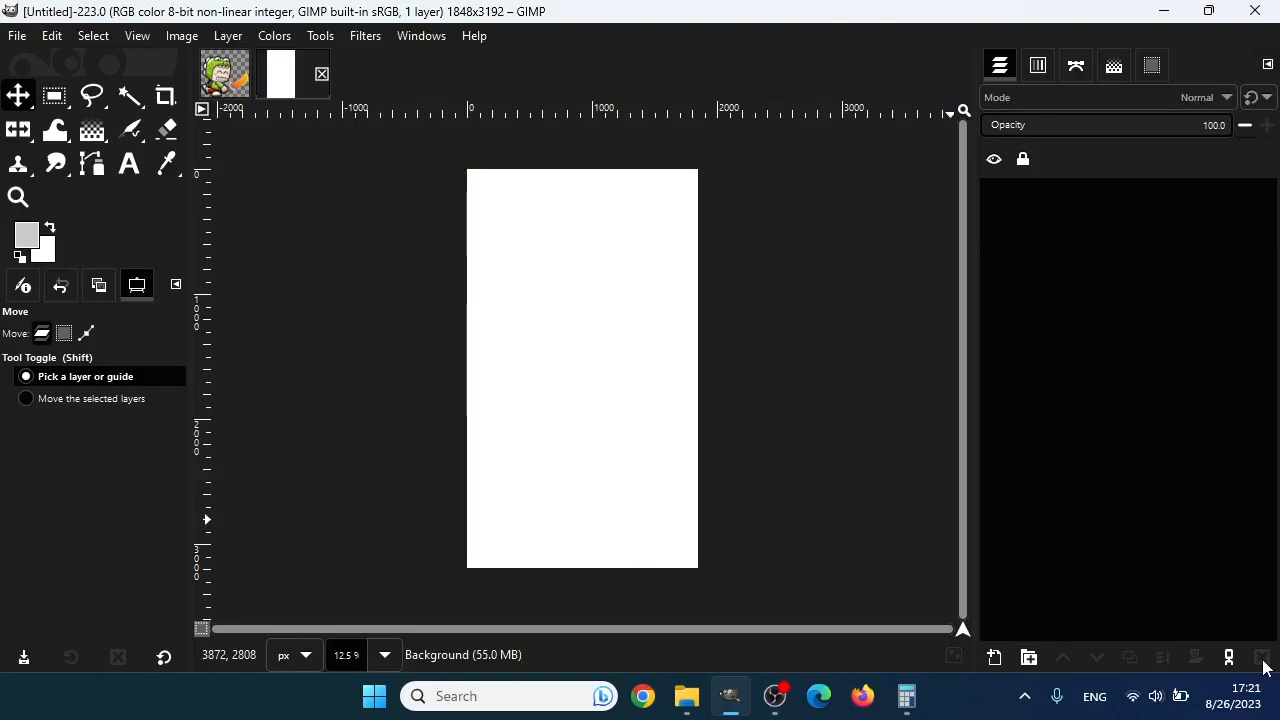
pyautogui.click(1263, 662)
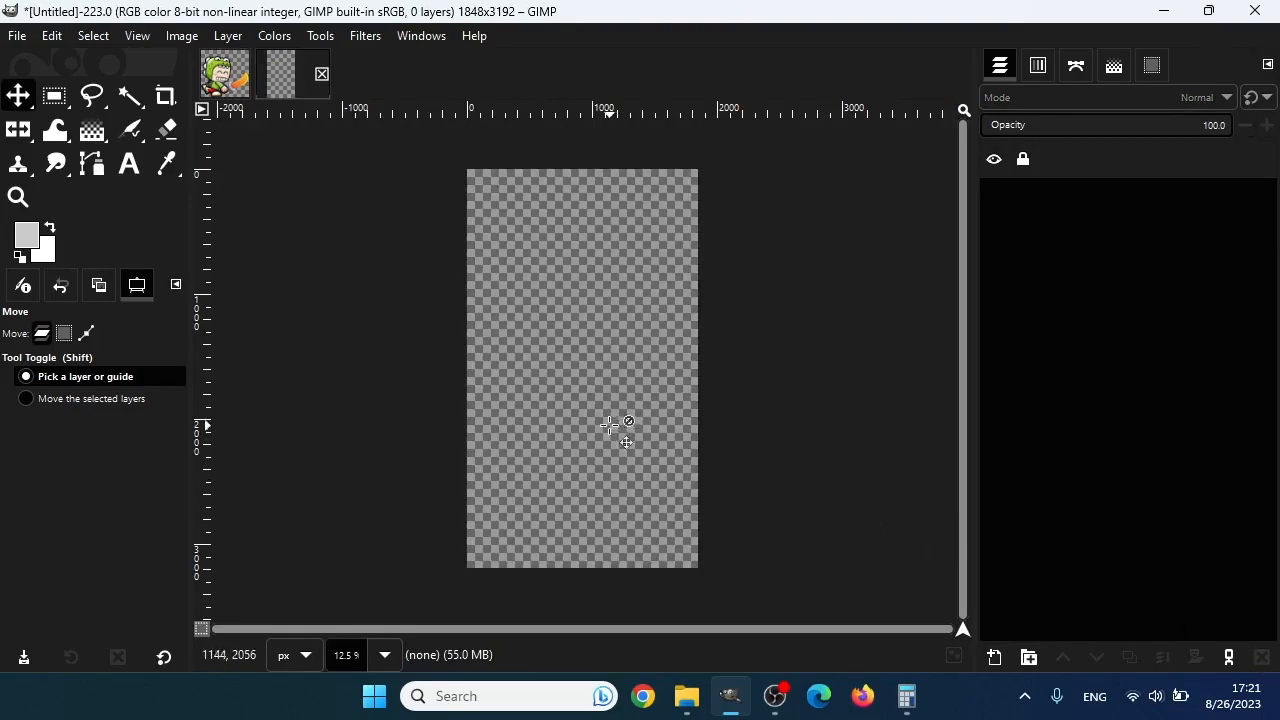
pyautogui.scroll(4, 595, 410)
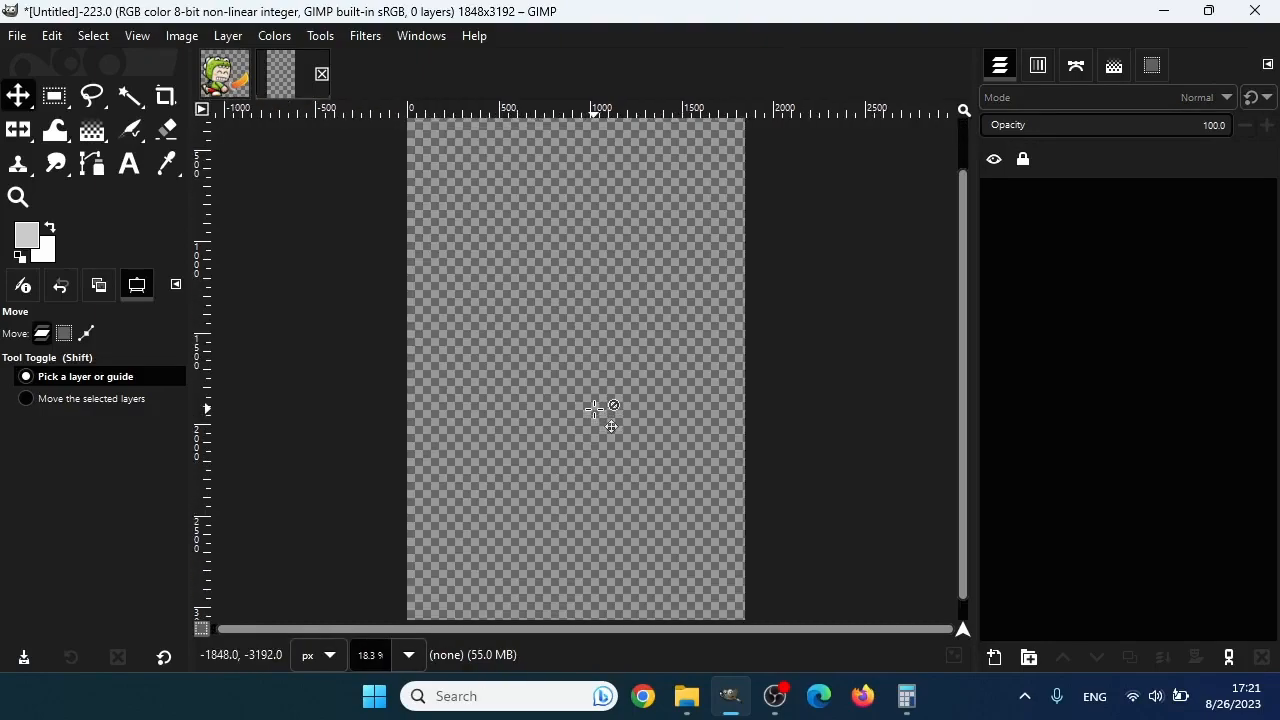
# Add idle1.png and idle2.png from the crocodile mascot folder to the new image as layers
pyautogui.hotkey('alt', 'Tab')
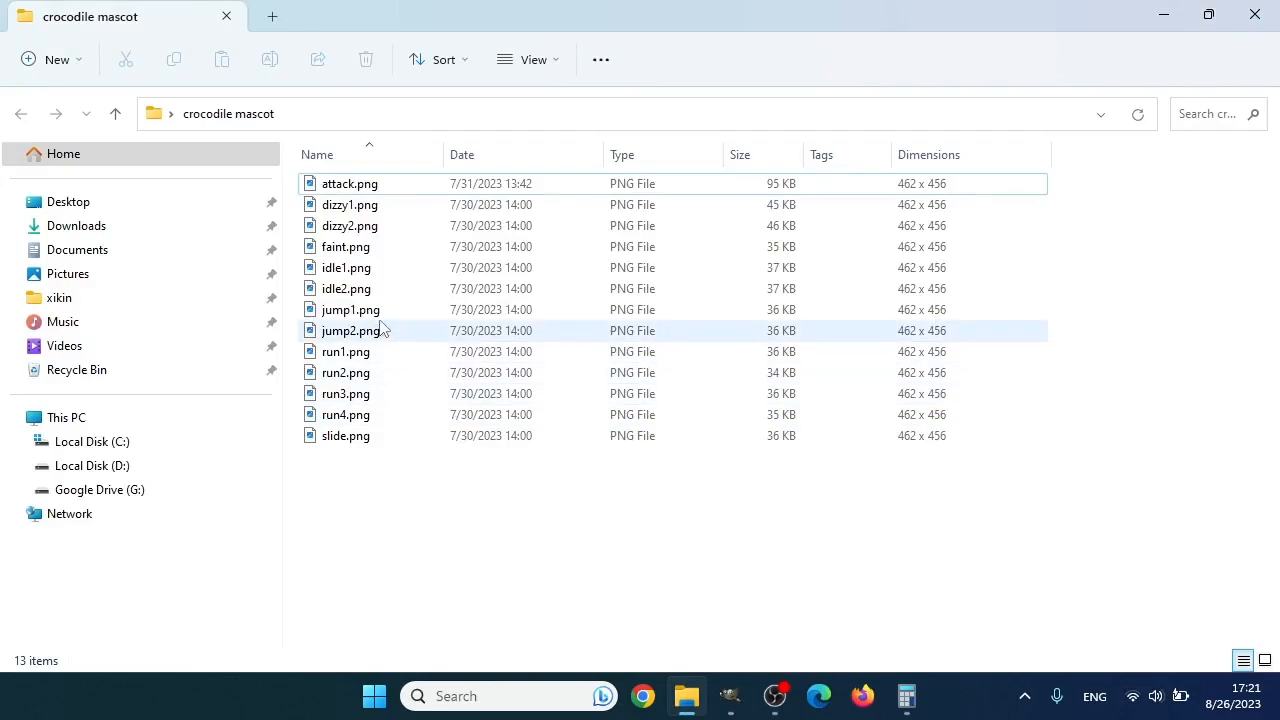
pyautogui.click(355, 272)
pyautogui.keyDown('shift'); pyautogui.click(350, 288); pyautogui.keyUp('shift')
pyautogui.moveTo(350, 288); pyautogui.dragTo(567, 332)
pyautogui.hotkey('alt', 'Tab')
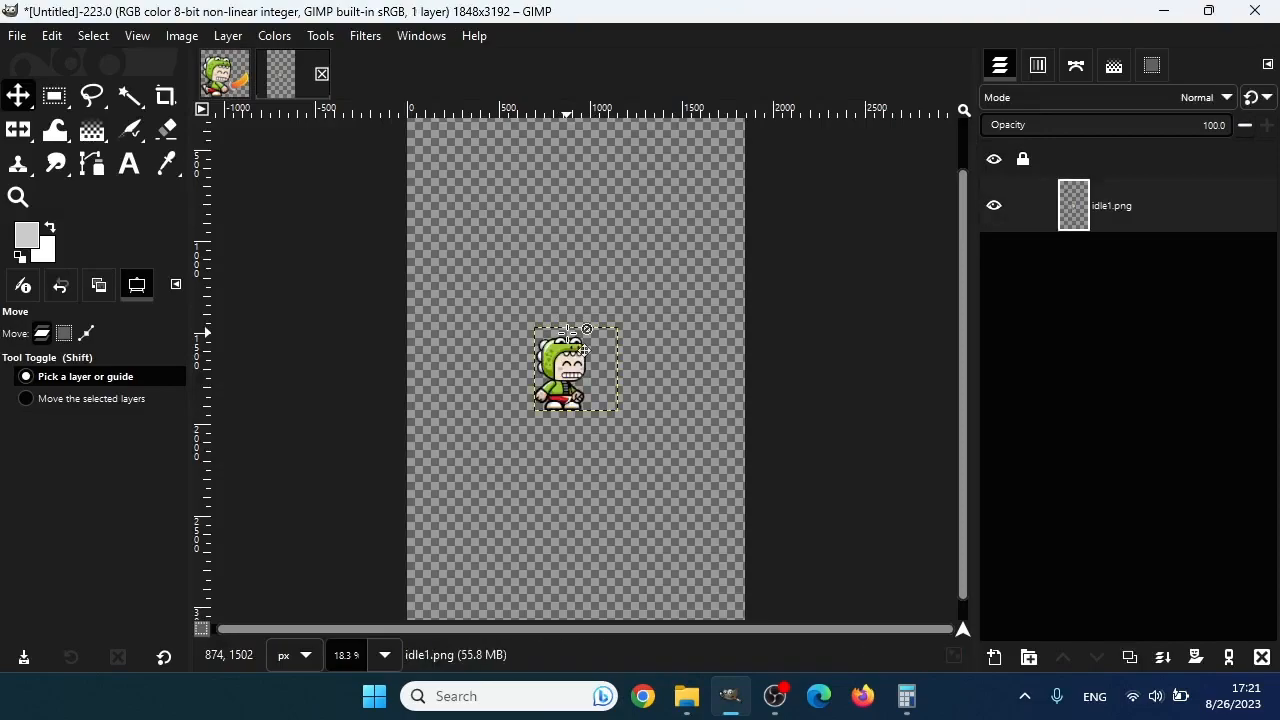
# Move the two idle sprites into the top row of the canvas, idle1 in the first column and idle2 beside it
pyautogui.moveTo(566, 370); pyautogui.dragTo(552, 181)
pyautogui.scroll(2, 555, 200)
pyautogui.moveTo(556, 246); pyautogui.dragTo(553, 172)
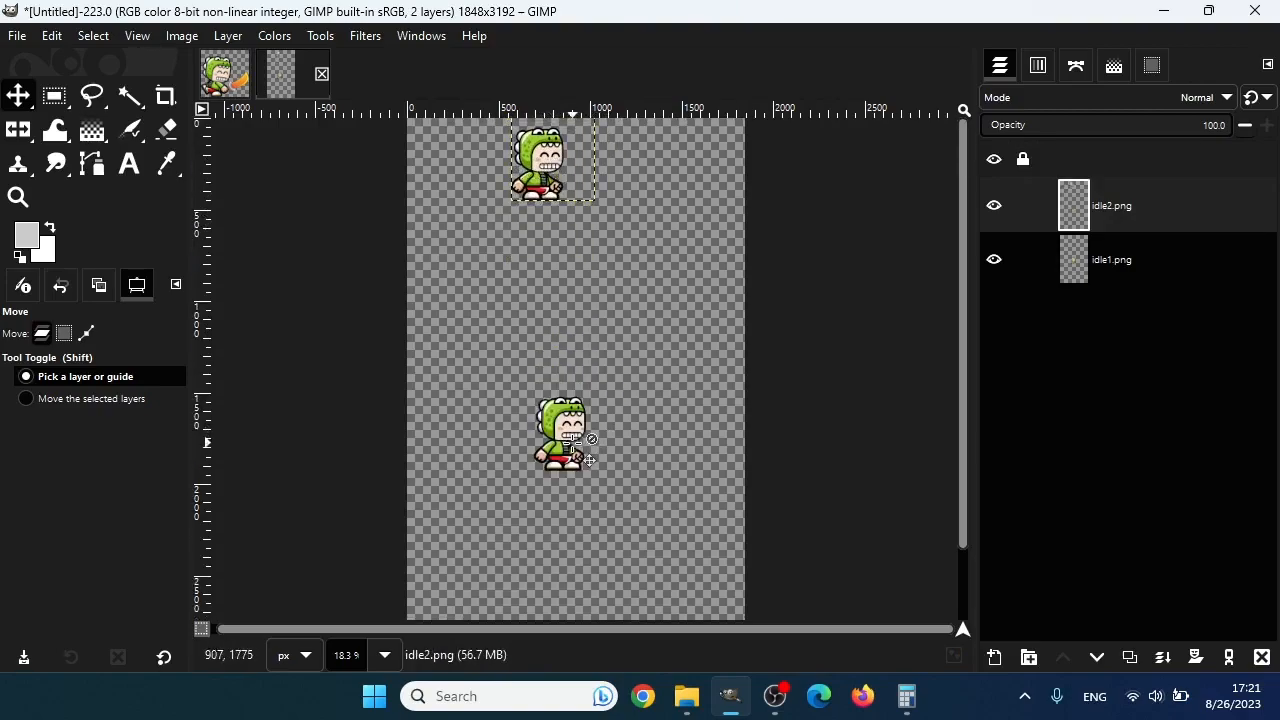
pyautogui.moveTo(563, 440); pyautogui.dragTo(438, 170)
pyautogui.moveTo(556, 200); pyautogui.dragTo(546, 203)
# Add run1.png through run4.png from the crocodile mascot folder to the image as layers
pyautogui.hotkey('alt', 'Tab')
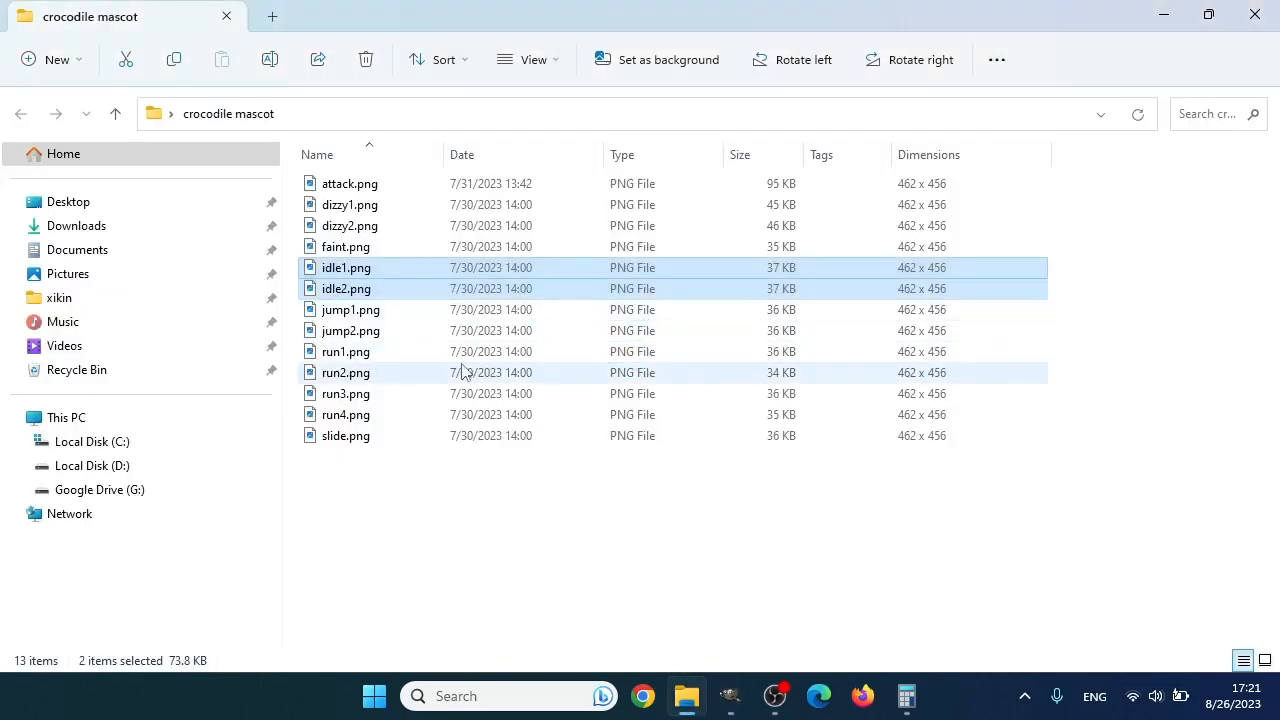
pyautogui.click(360, 373)
pyautogui.click(350, 352)
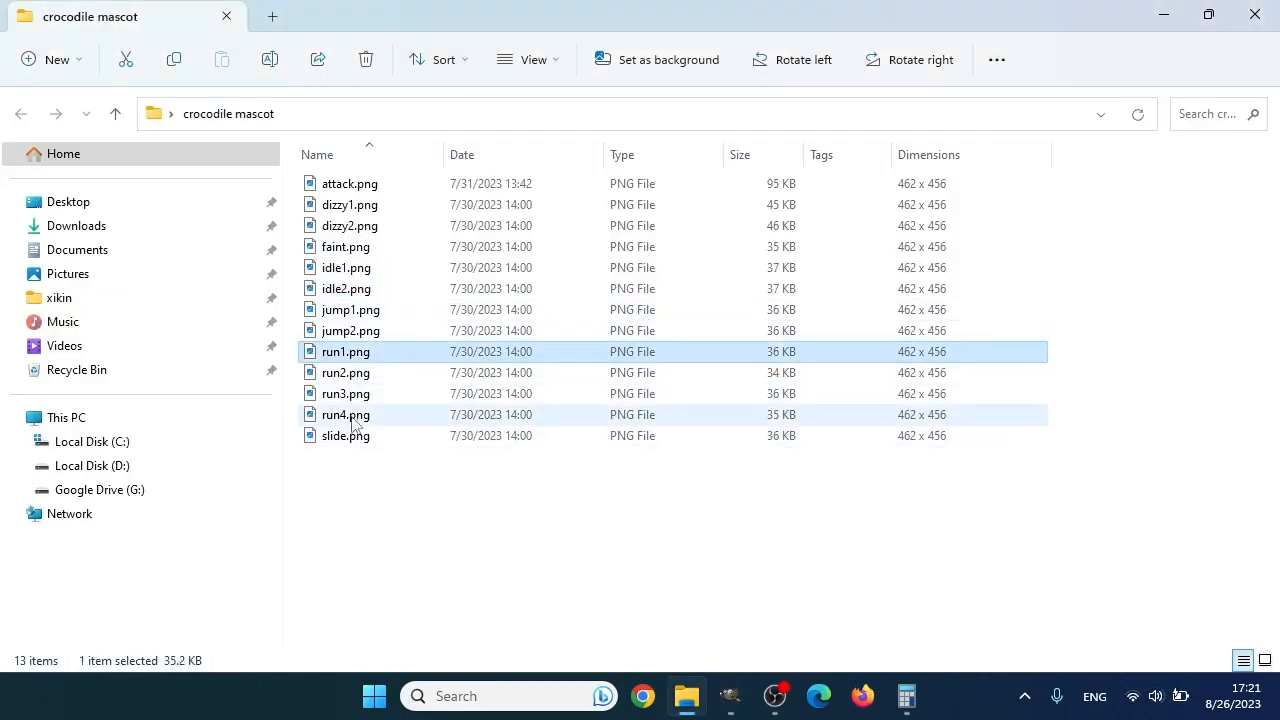
pyautogui.keyDown('shift'); pyautogui.click(356, 415); pyautogui.keyUp('shift')
pyautogui.moveTo(334, 365); pyautogui.dragTo(574, 416)
pyautogui.hotkey('alt', 'Tab')
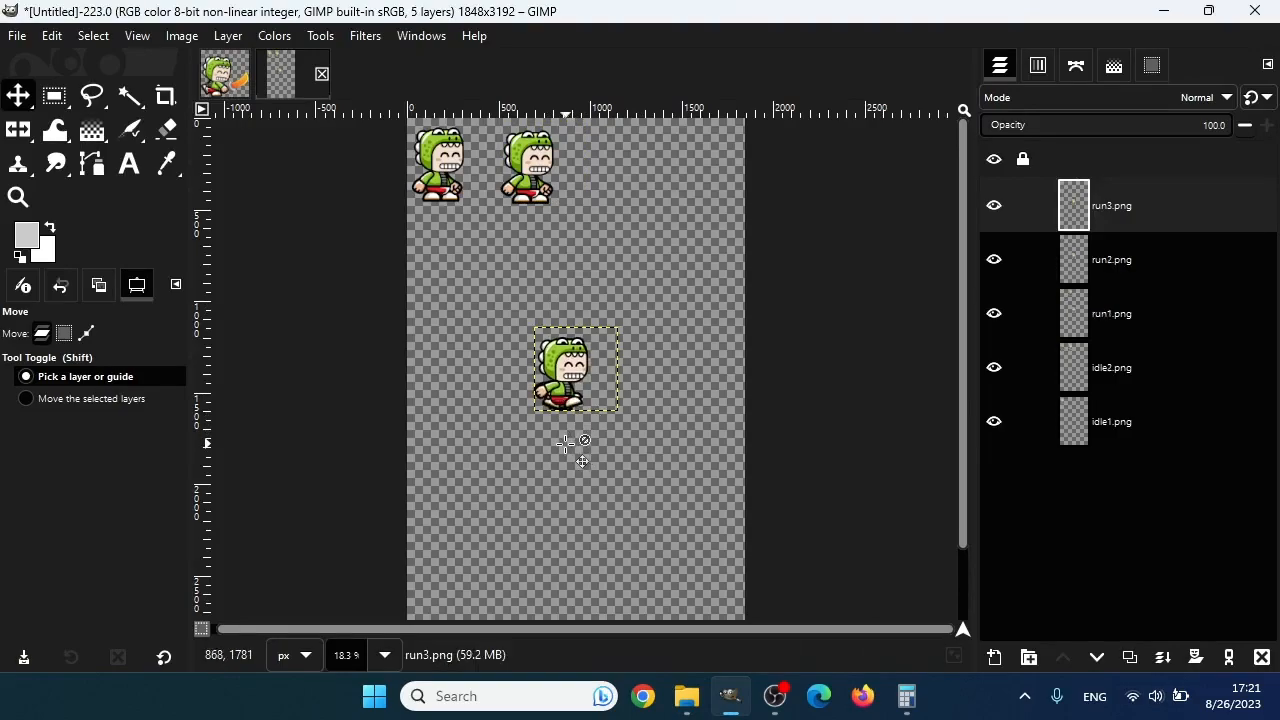
# Spread the four run sprites across the second row of the canvas, below the idle sprites
pyautogui.moveTo(568, 388); pyautogui.dragTo(627, 262)
pyautogui.moveTo(553, 373); pyautogui.dragTo(513, 264)
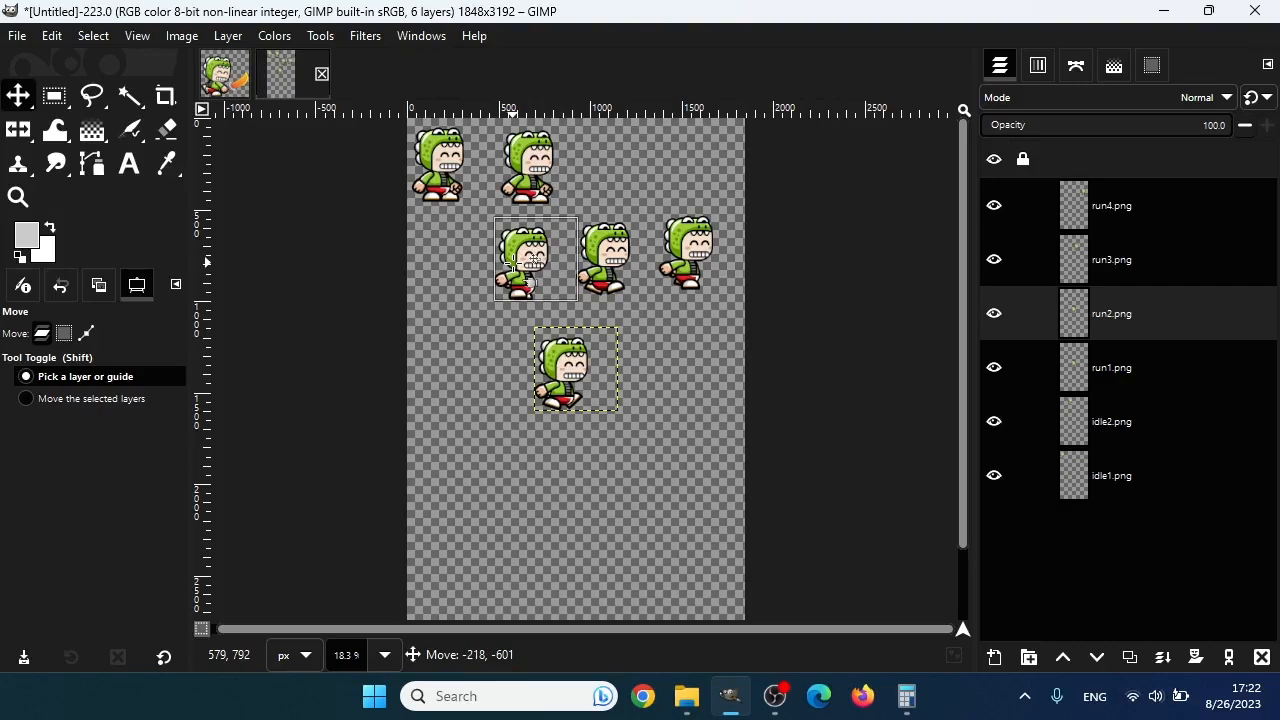
pyautogui.moveTo(549, 365); pyautogui.dragTo(432, 270)
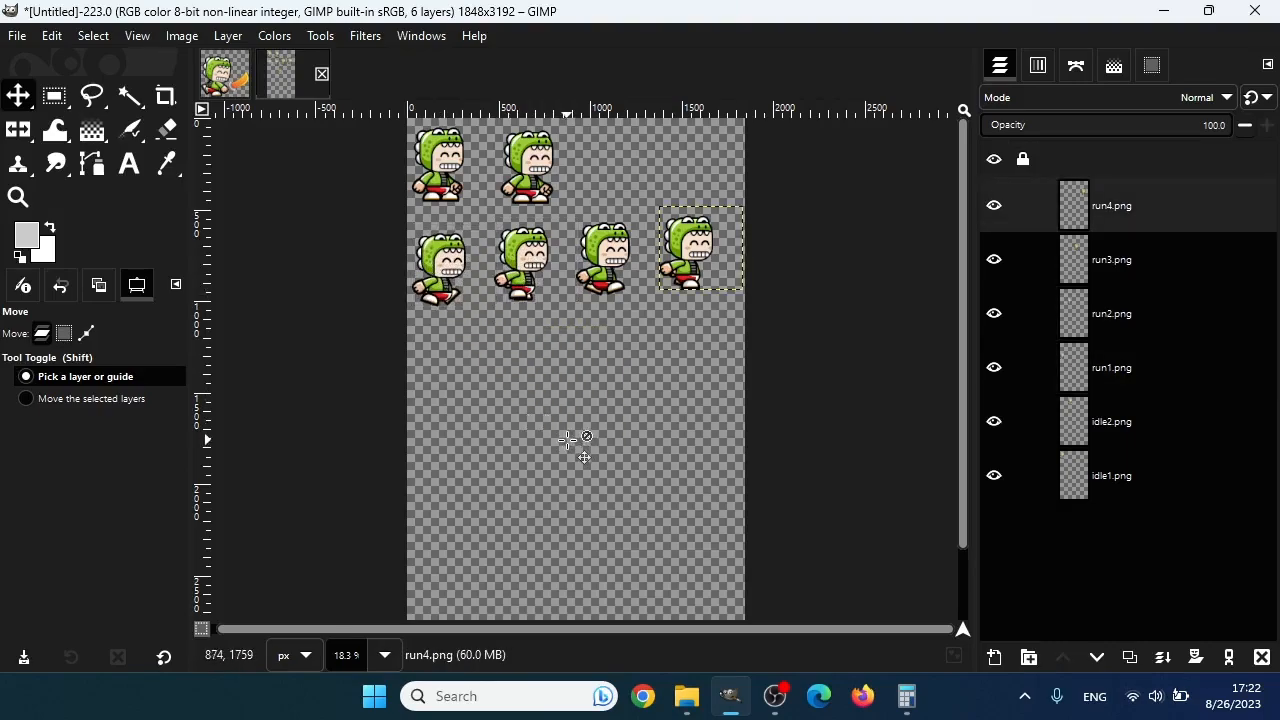
# Add jump1.png and jump2.png from the crocodile mascot folder as layers and place them side by side in the third row
pyautogui.hotkey('alt', 'Tab')
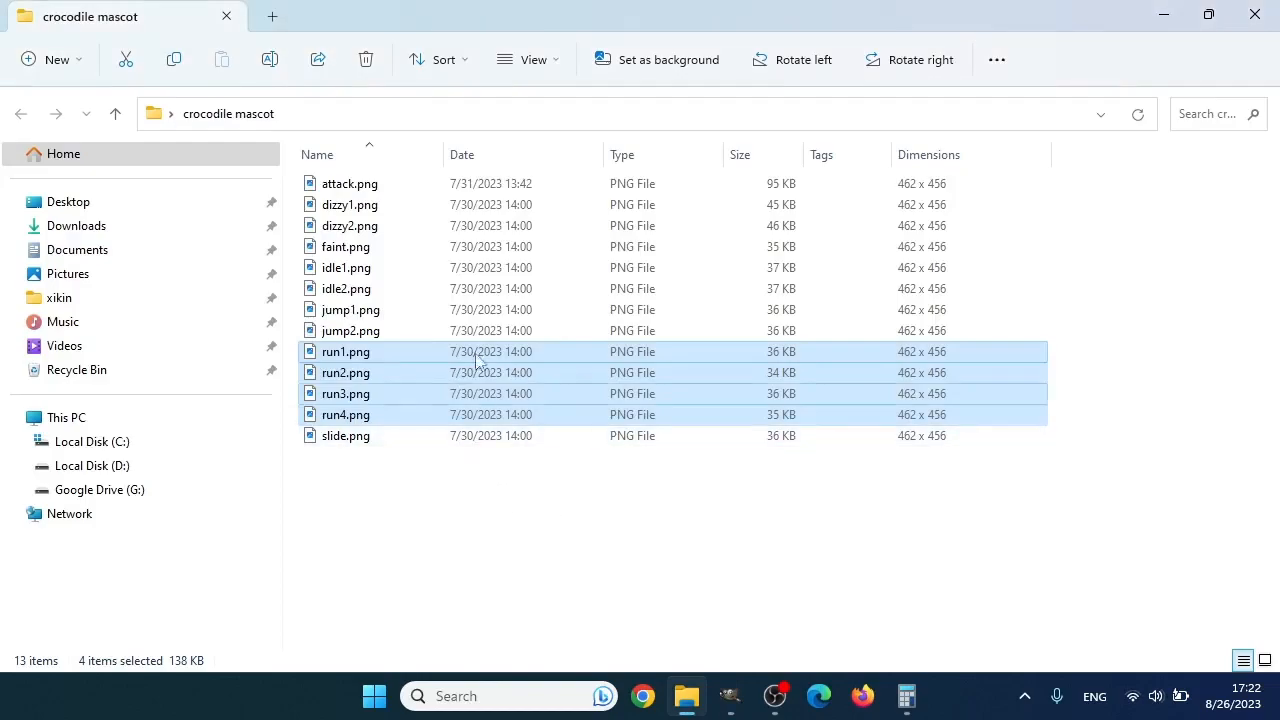
pyautogui.click(350, 309)
pyautogui.keyDown('shift'); pyautogui.click(346, 331); pyautogui.keyUp('shift')
pyautogui.moveTo(346, 331); pyautogui.dragTo(481, 344)
pyautogui.hotkey('alt', 'Tab')
pyautogui.moveTo(545, 386); pyautogui.dragTo(550, 432)
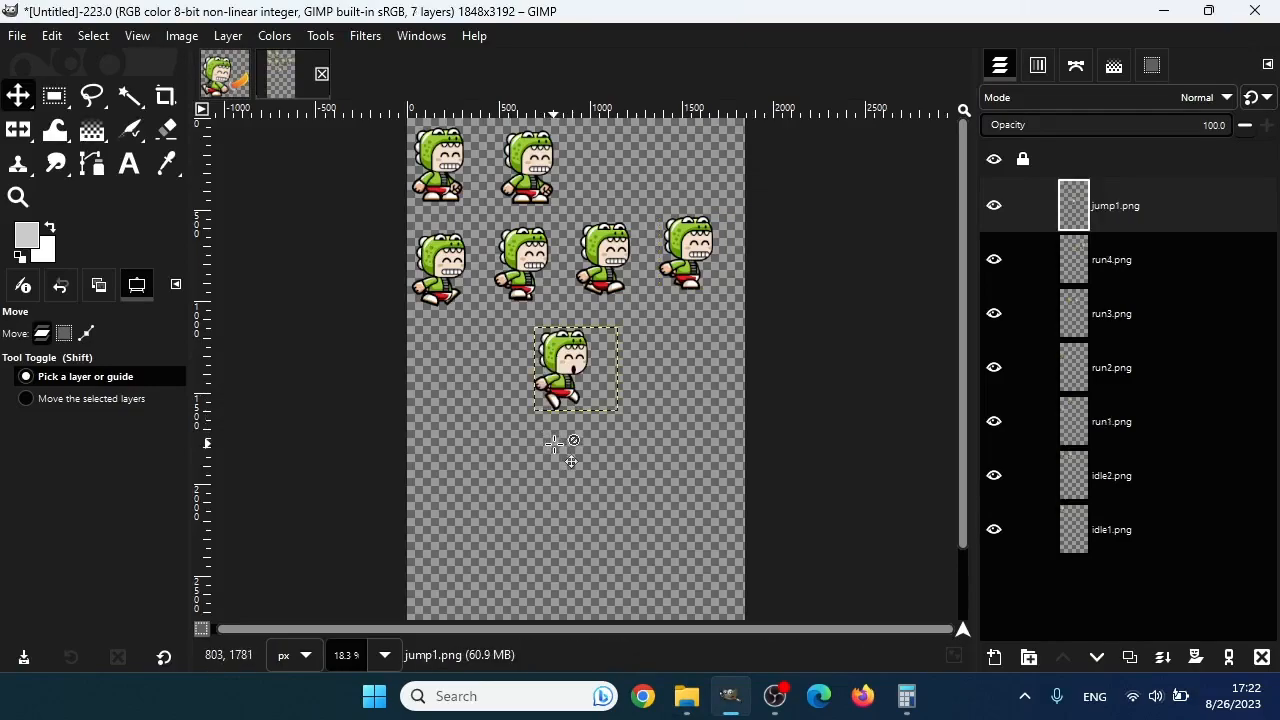
pyautogui.moveTo(563, 385); pyautogui.dragTo(432, 380)
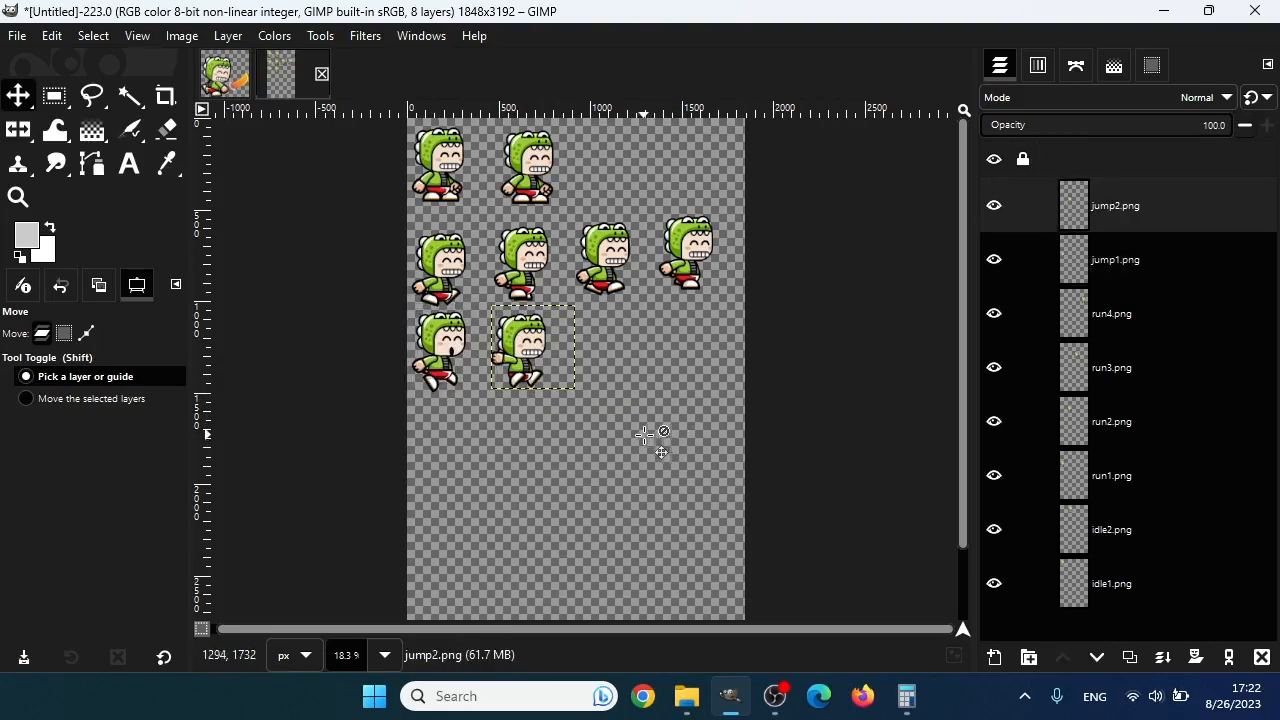
# Add attack.png from the crocodile mascot folder as a layer and place it in the first column of the fourth row
pyautogui.hotkey('alt', 'Tab')
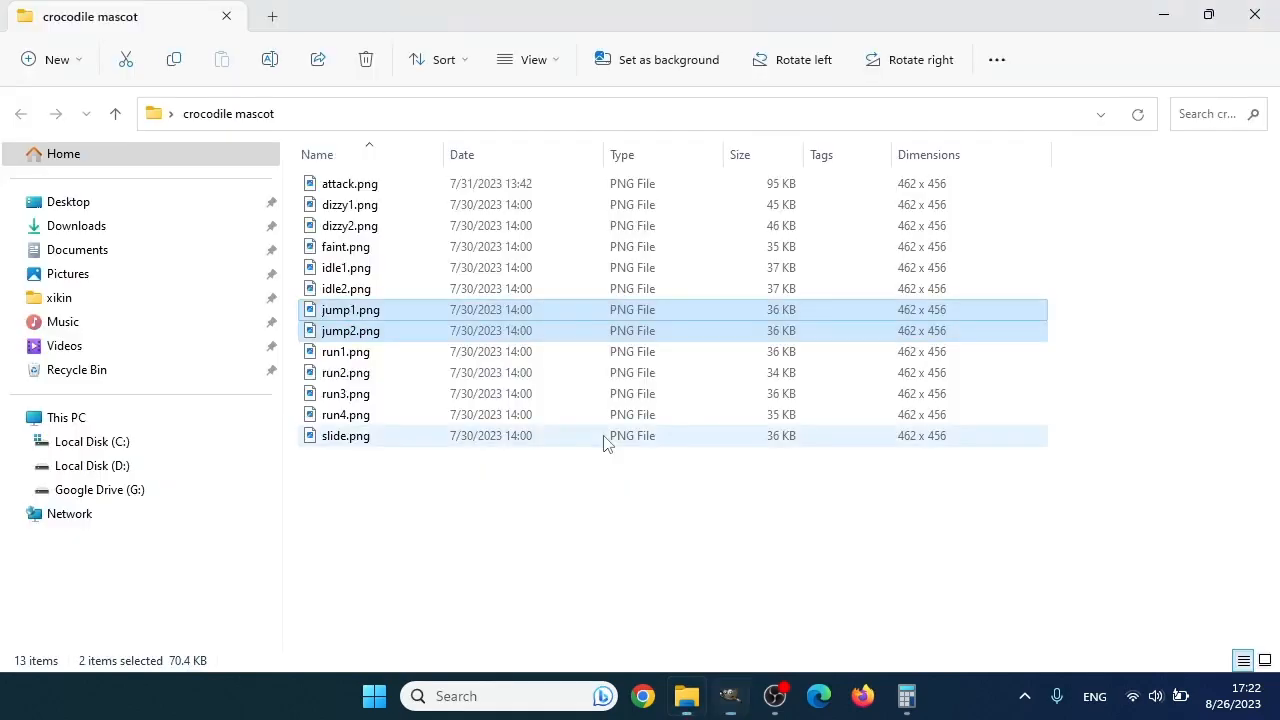
pyautogui.moveTo(330, 182); pyautogui.dragTo(476, 362)
pyautogui.hotkey('alt', 'Tab')
pyautogui.moveTo(455, 435); pyautogui.dragTo(540, 505)
pyautogui.moveTo(579, 415); pyautogui.dragTo(454, 473)
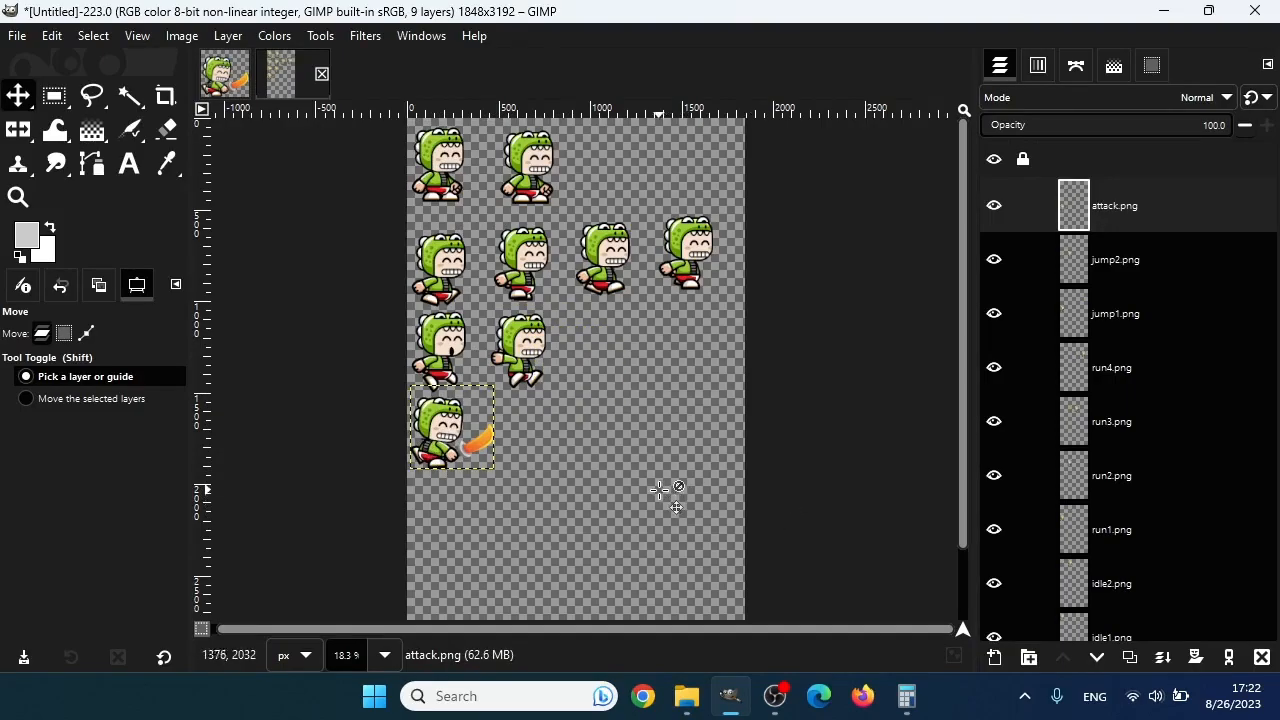
# Add dizzy1.png and dizzy2.png from the crocodile mascot folder as layers and place them side by side in the fifth row
pyautogui.hotkey('alt', 'Tab')
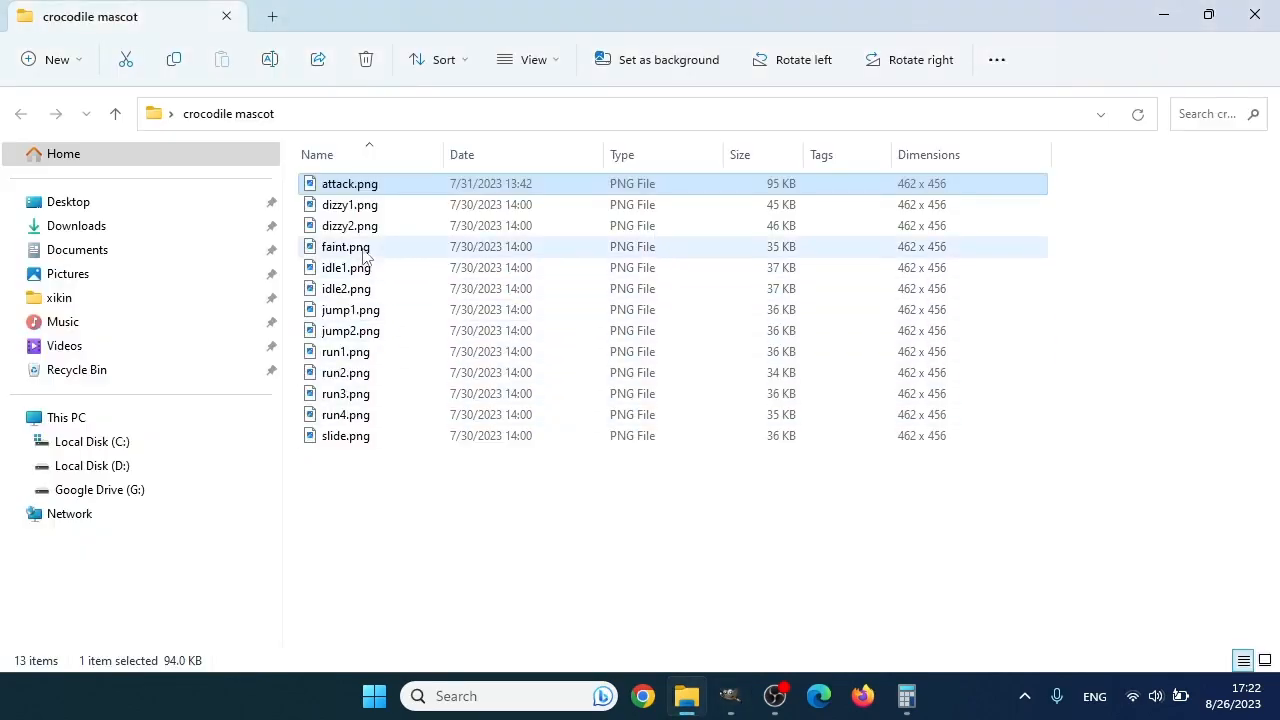
pyautogui.click(340, 205)
pyautogui.keyDown('shift'); pyautogui.click(328, 220); pyautogui.keyUp('shift')
pyautogui.moveTo(328, 220); pyautogui.dragTo(645, 556)
pyautogui.hotkey('alt', 'Tab')
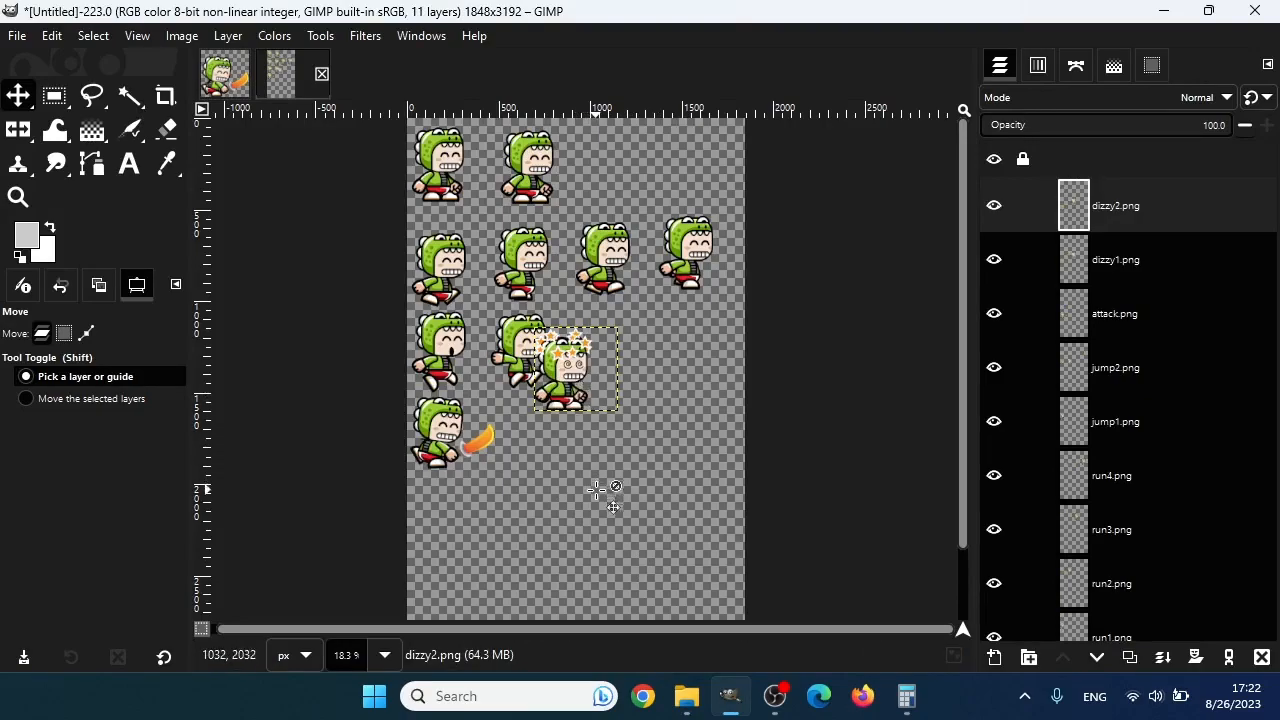
pyautogui.moveTo(564, 369); pyautogui.dragTo(548, 542)
pyautogui.moveTo(578, 398); pyautogui.dragTo(457, 553)
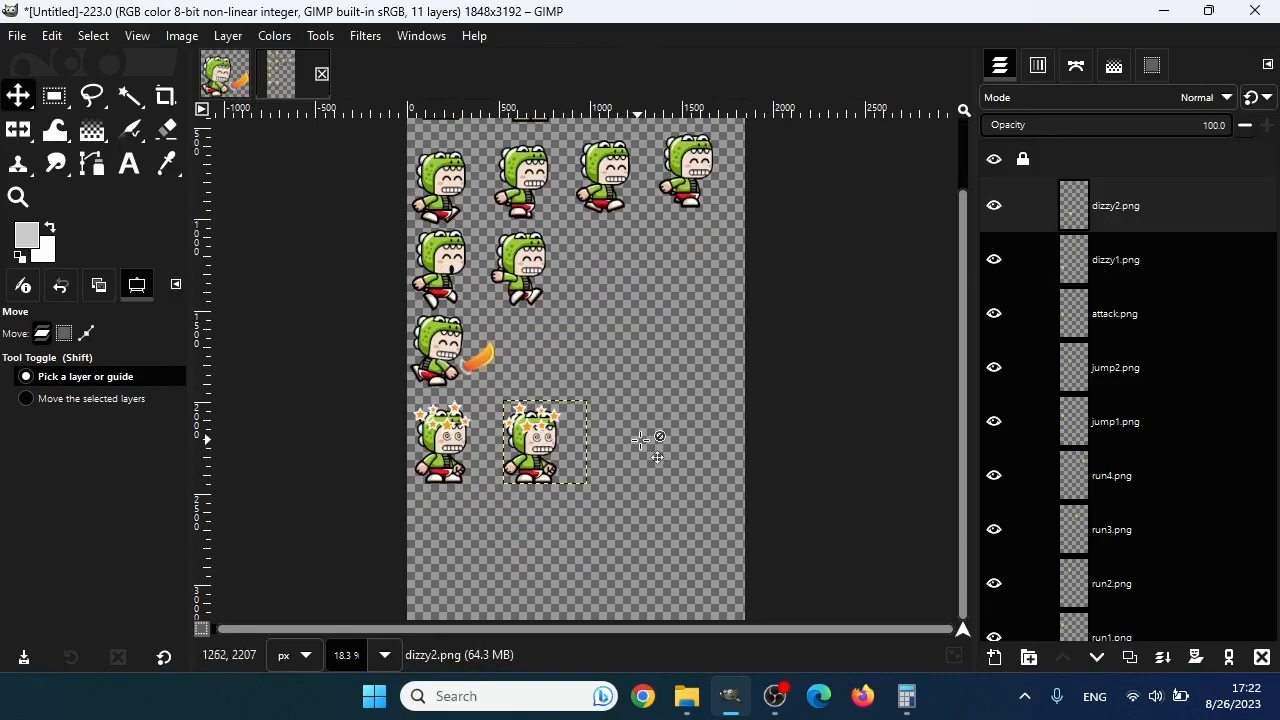
# Add faint.png and slide.png from the crocodile mascot folder as layers and stack them in the first column, faint in row six, slide in row seven
pyautogui.hotkey('alt', 'Tab')
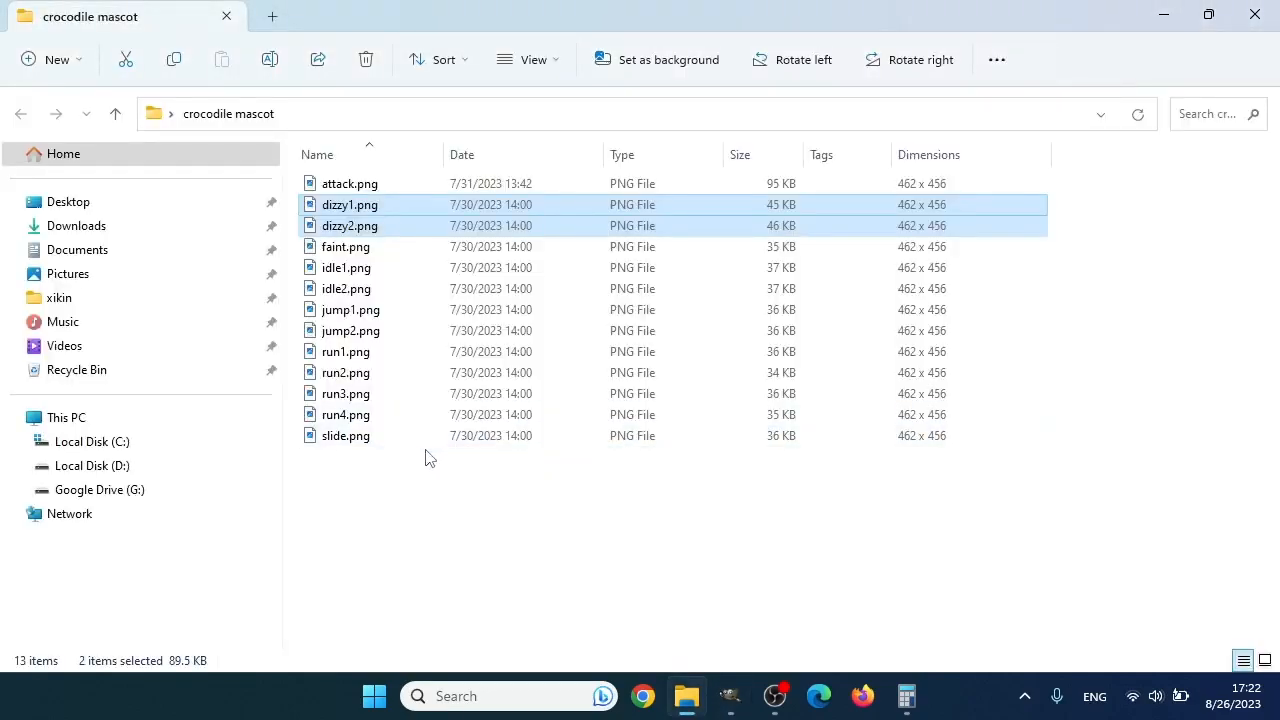
pyautogui.click(355, 440)
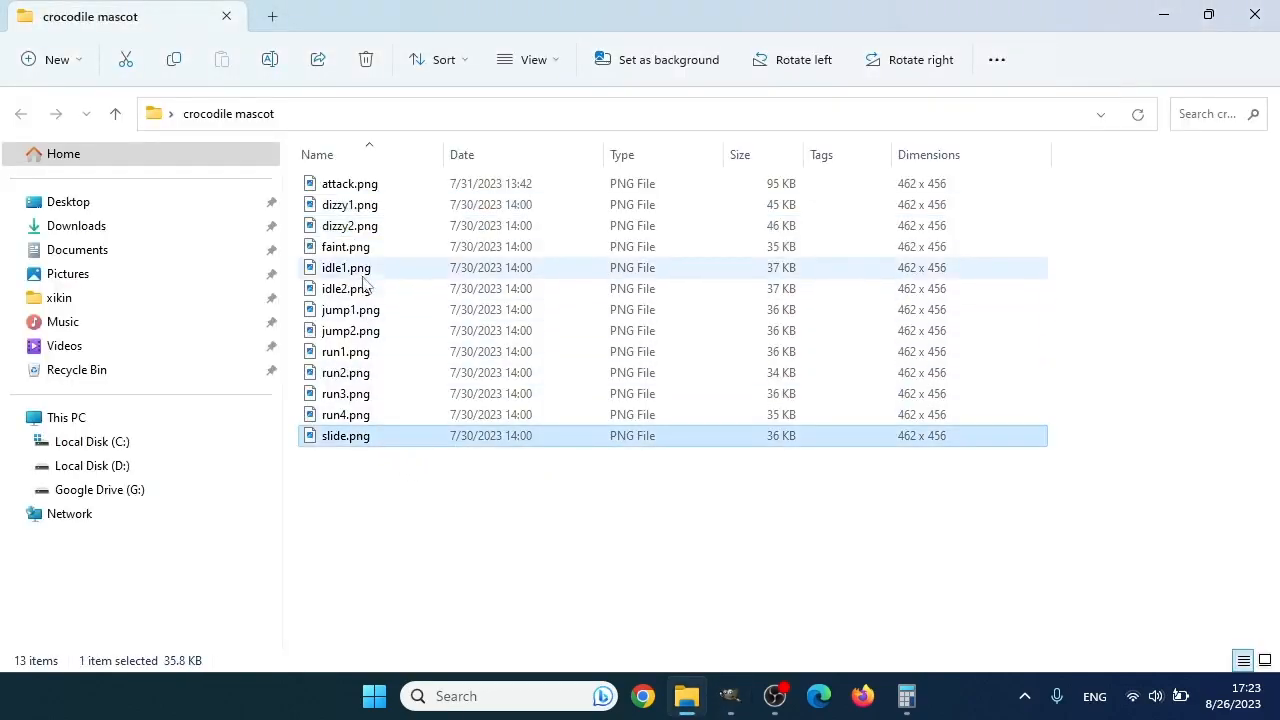
pyautogui.keyDown('ctrl'); pyautogui.click(337, 250); pyautogui.keyUp('ctrl')
pyautogui.moveTo(337, 250); pyautogui.dragTo(684, 467)
pyautogui.hotkey('alt', 'Tab')
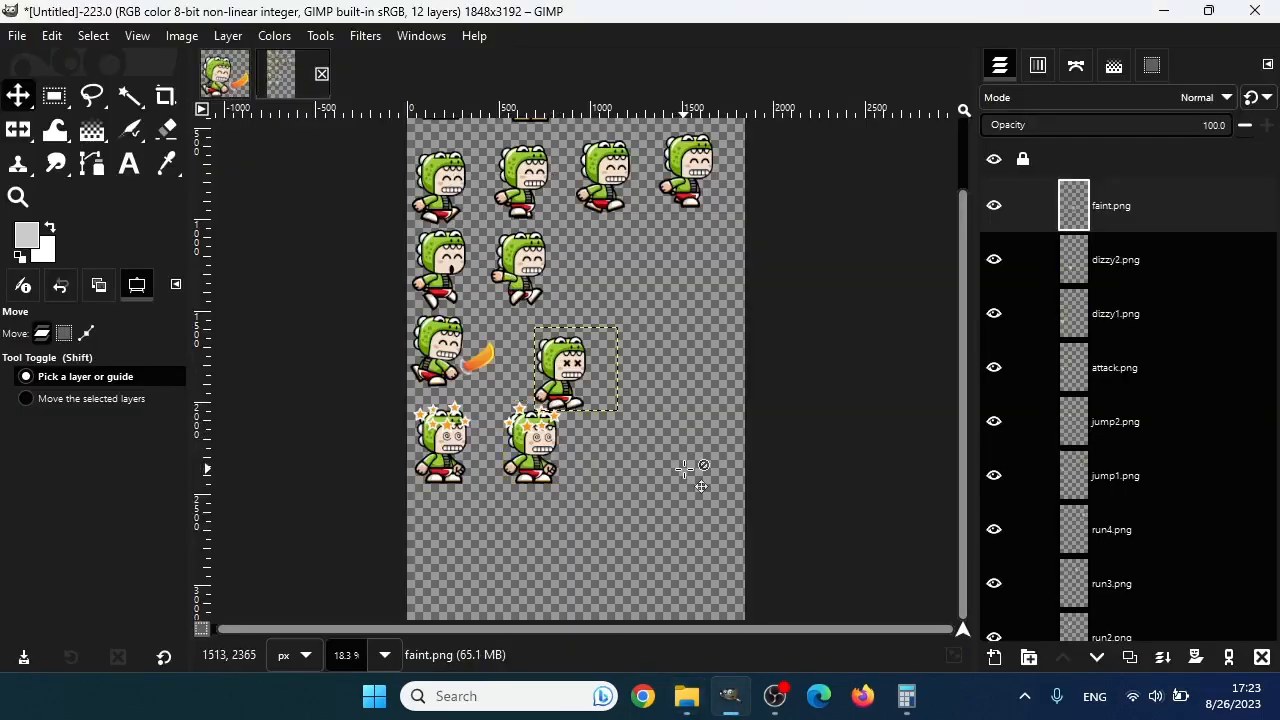
pyautogui.moveTo(575, 413); pyautogui.dragTo(447, 625)
pyautogui.moveTo(576, 375); pyautogui.dragTo(448, 531)
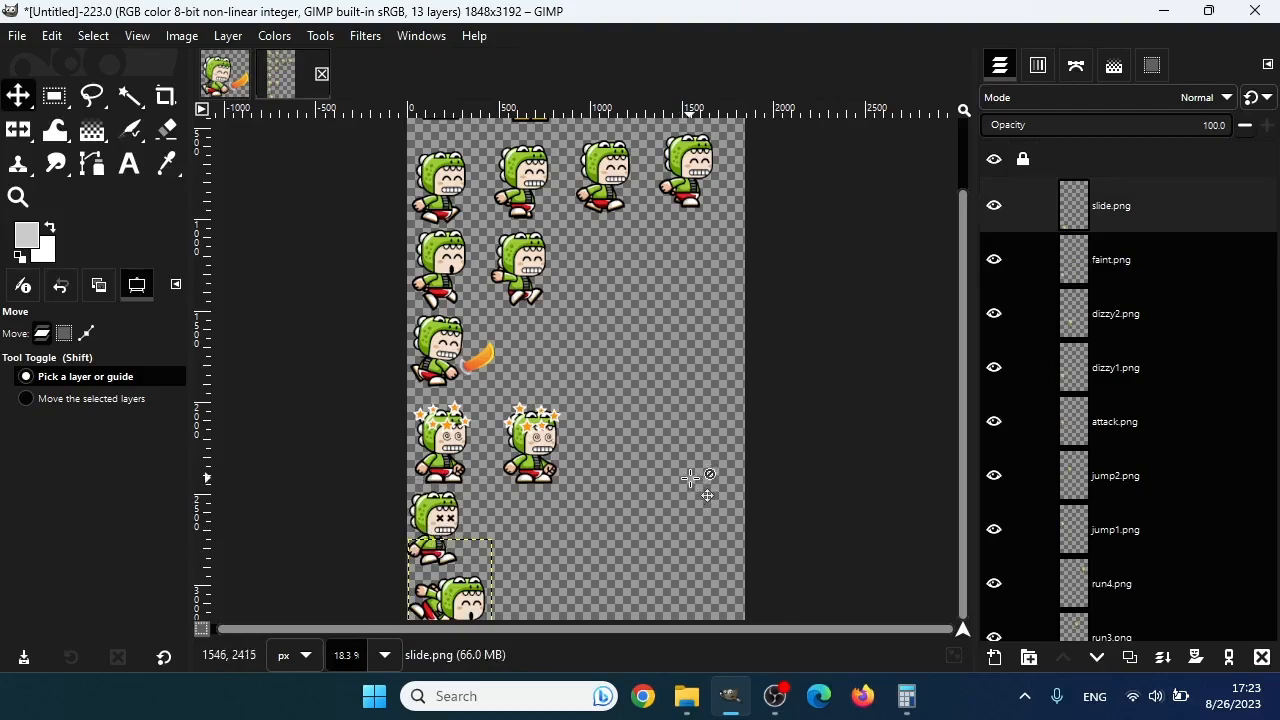
# Align the idle1 frame to the image's top edge and the slide frame to the image's bottom edge
pyautogui.scroll(-1, 640, 372)
pyautogui.scroll(-1, 640, 372)
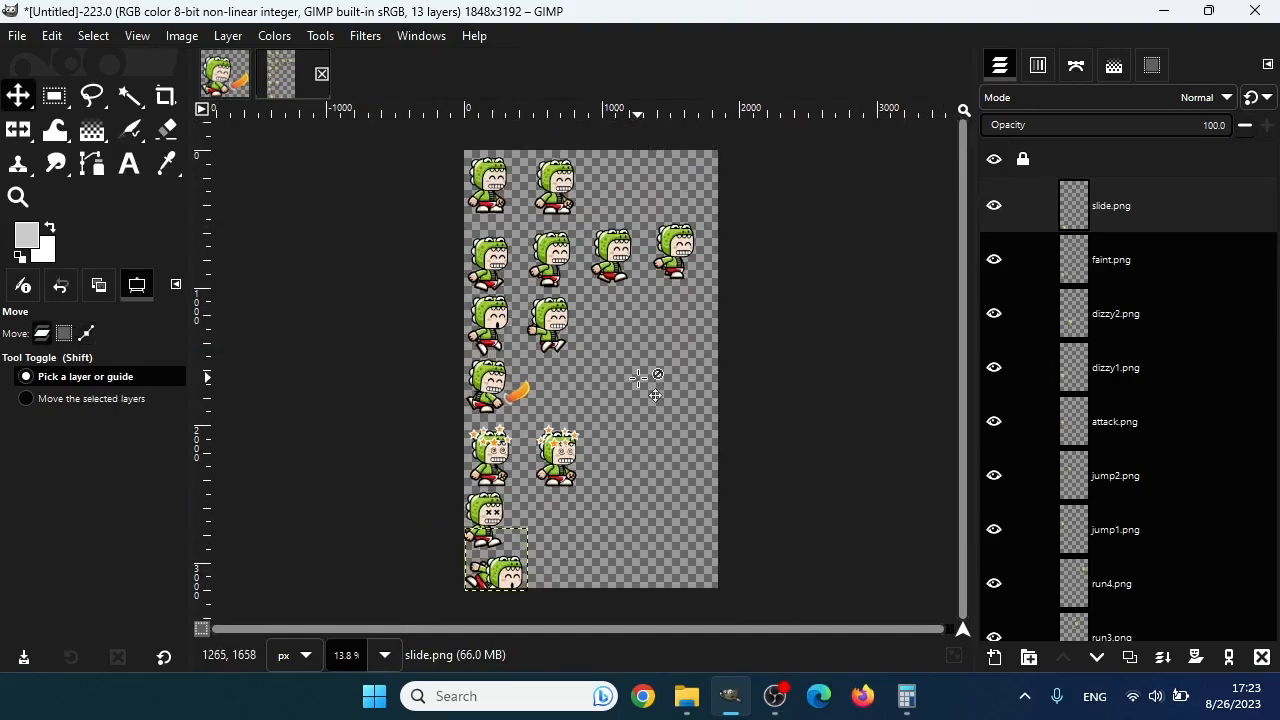
pyautogui.press('q')
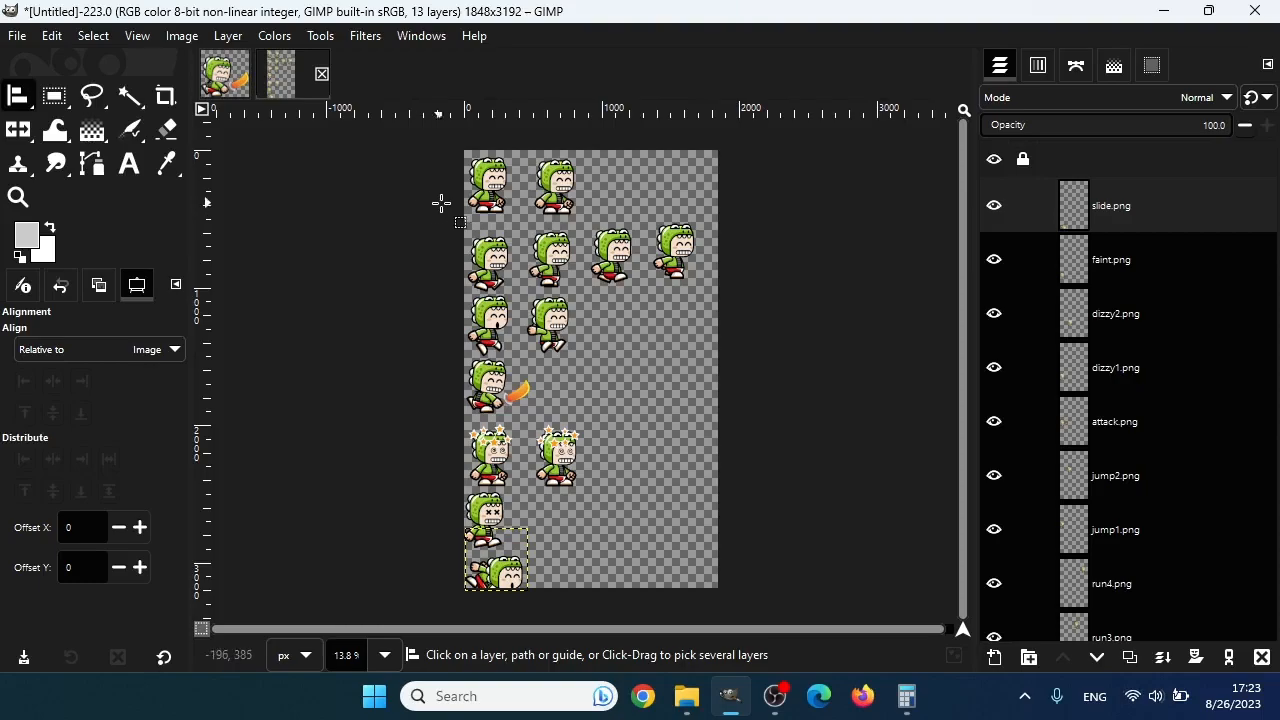
pyautogui.click(475, 188)
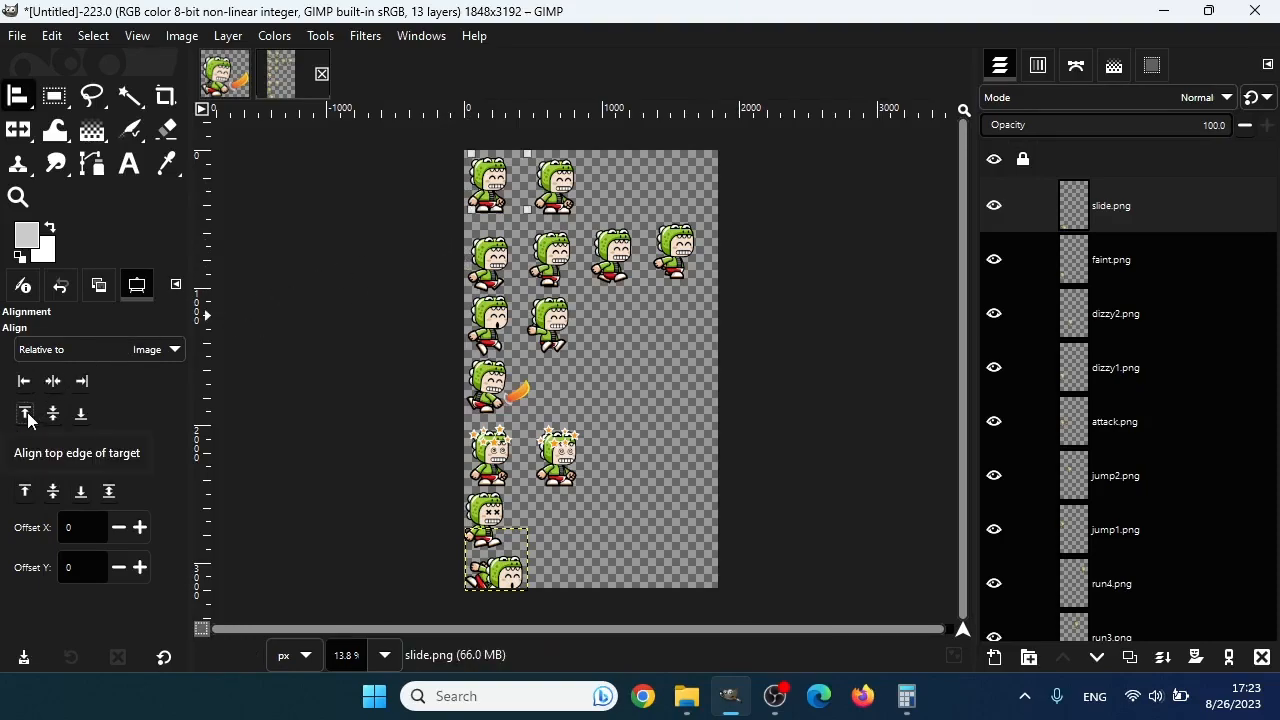
pyautogui.click(505, 572)
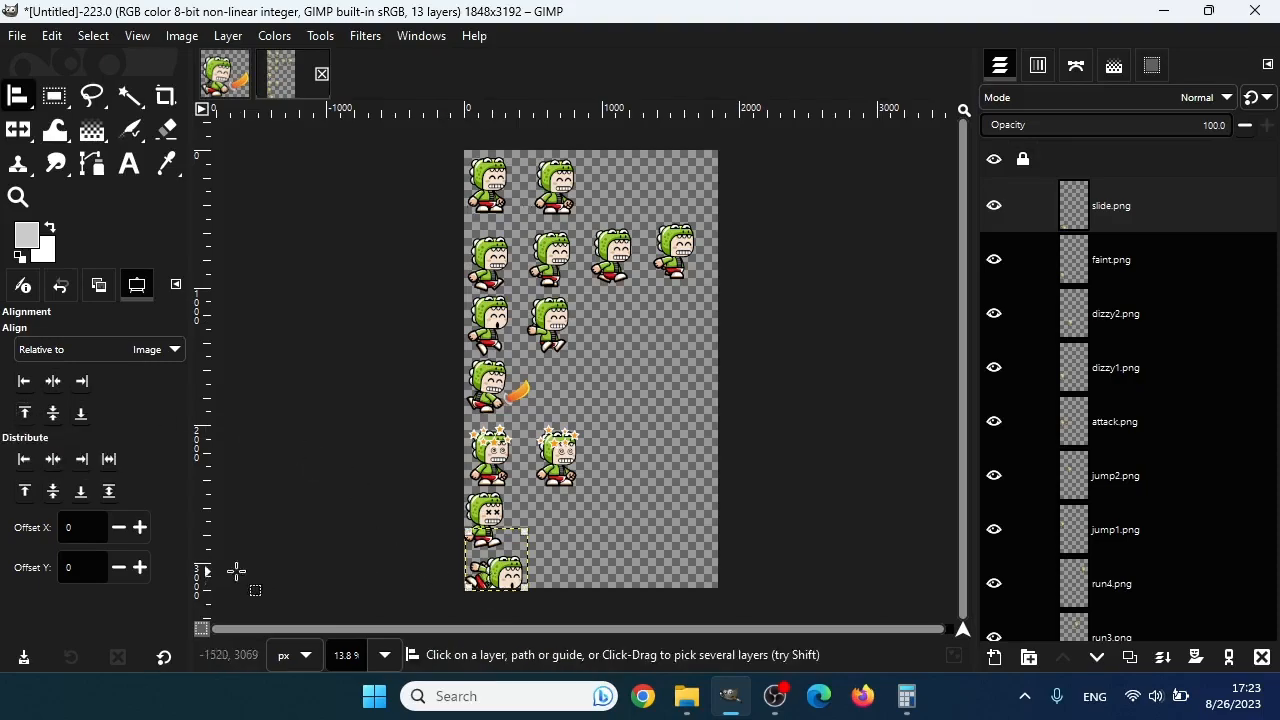
pyautogui.click(81, 424)
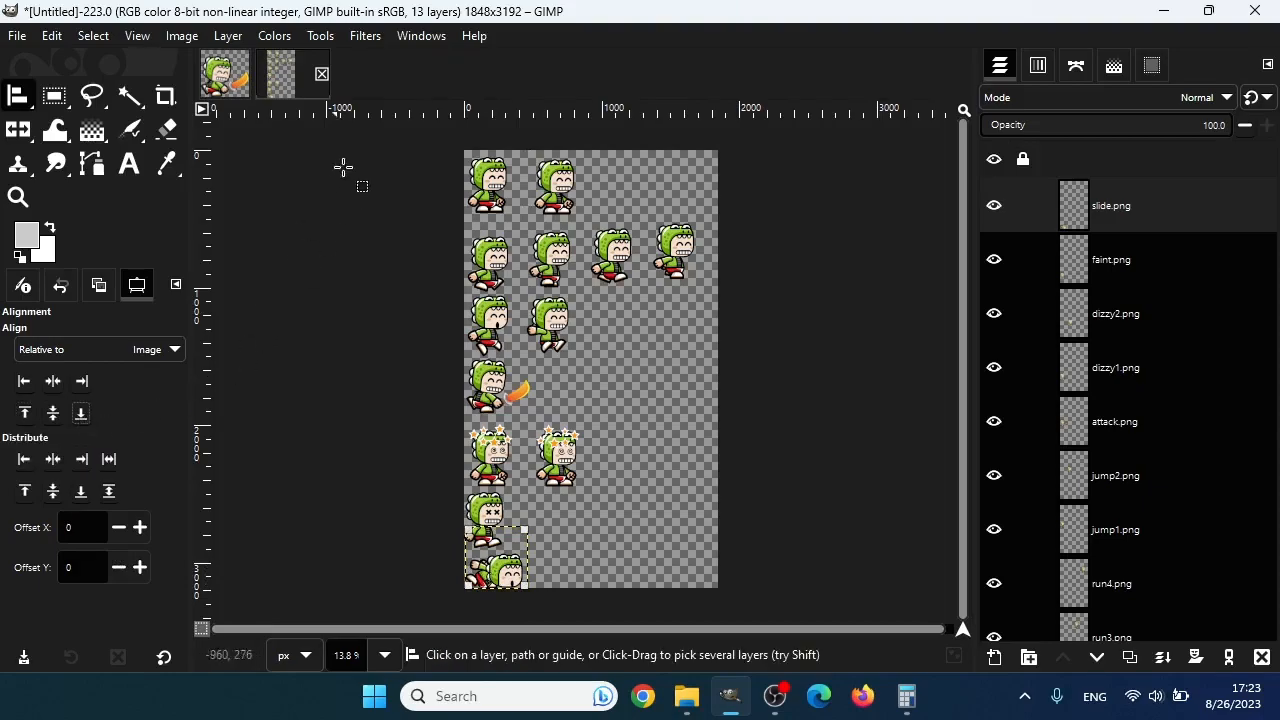
# Align all seven first-column frames to the image's left edge and distribute them vertically with even gaps
pyautogui.moveTo(430, 131); pyautogui.dragTo(537, 603)
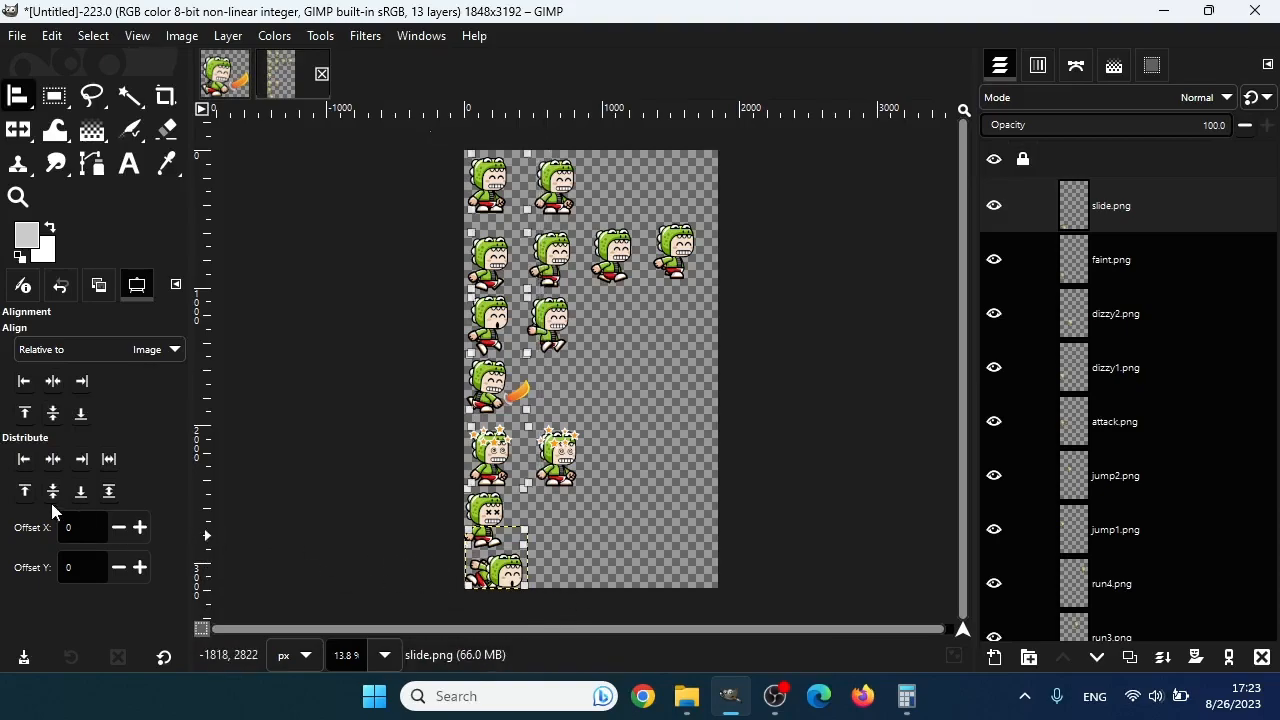
pyautogui.click(25, 381)
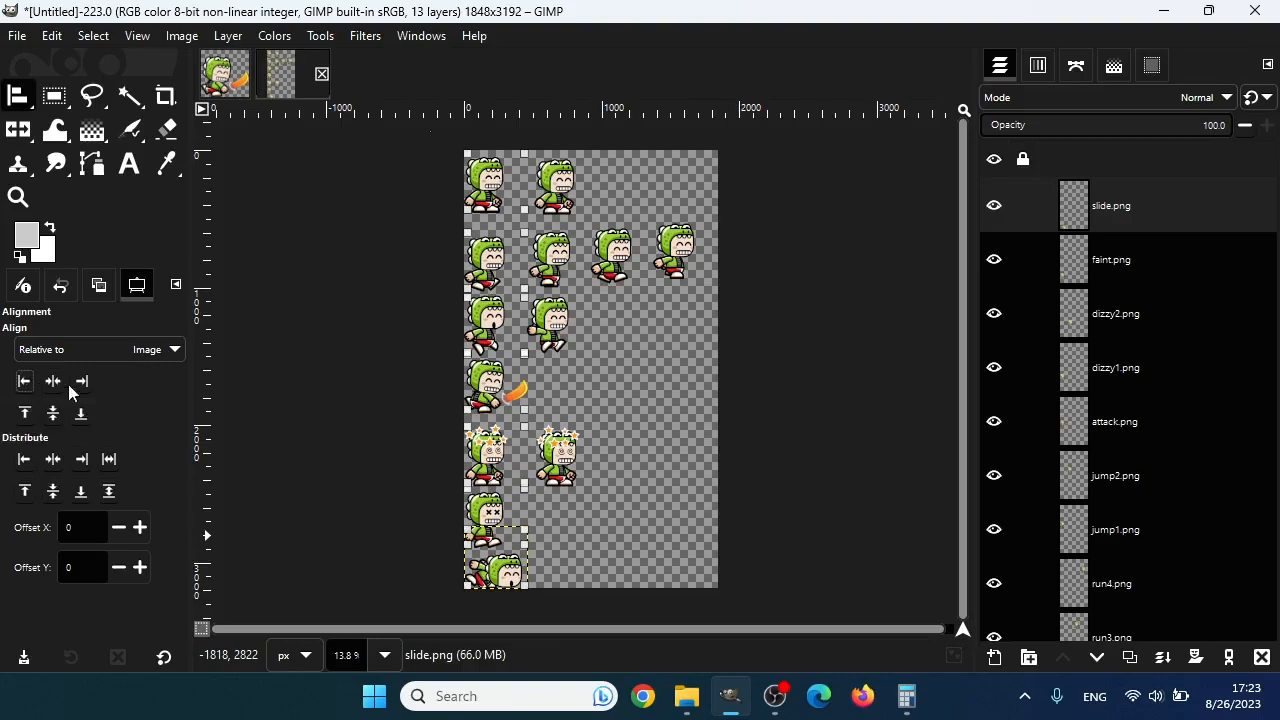
pyautogui.click(110, 492)
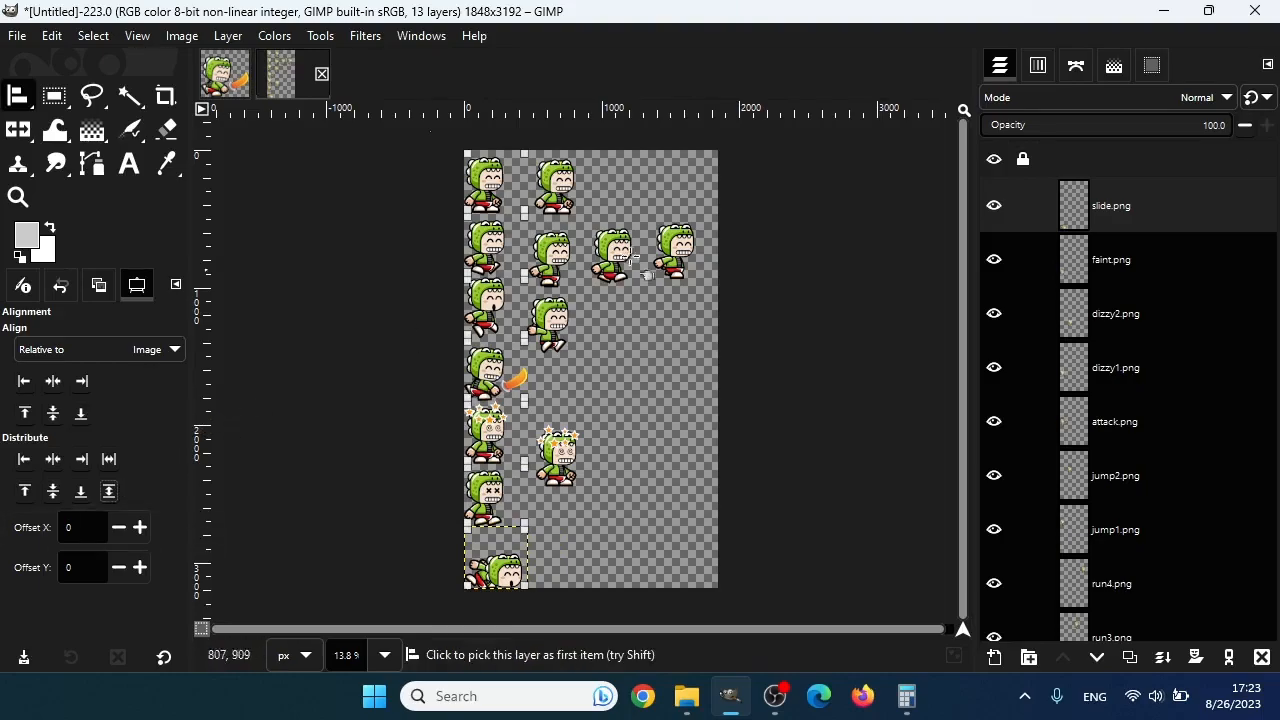
# Align the run4 frame to the image's right edge and distribute the four run frames horizontally with even gaps
pyautogui.click(672, 243)
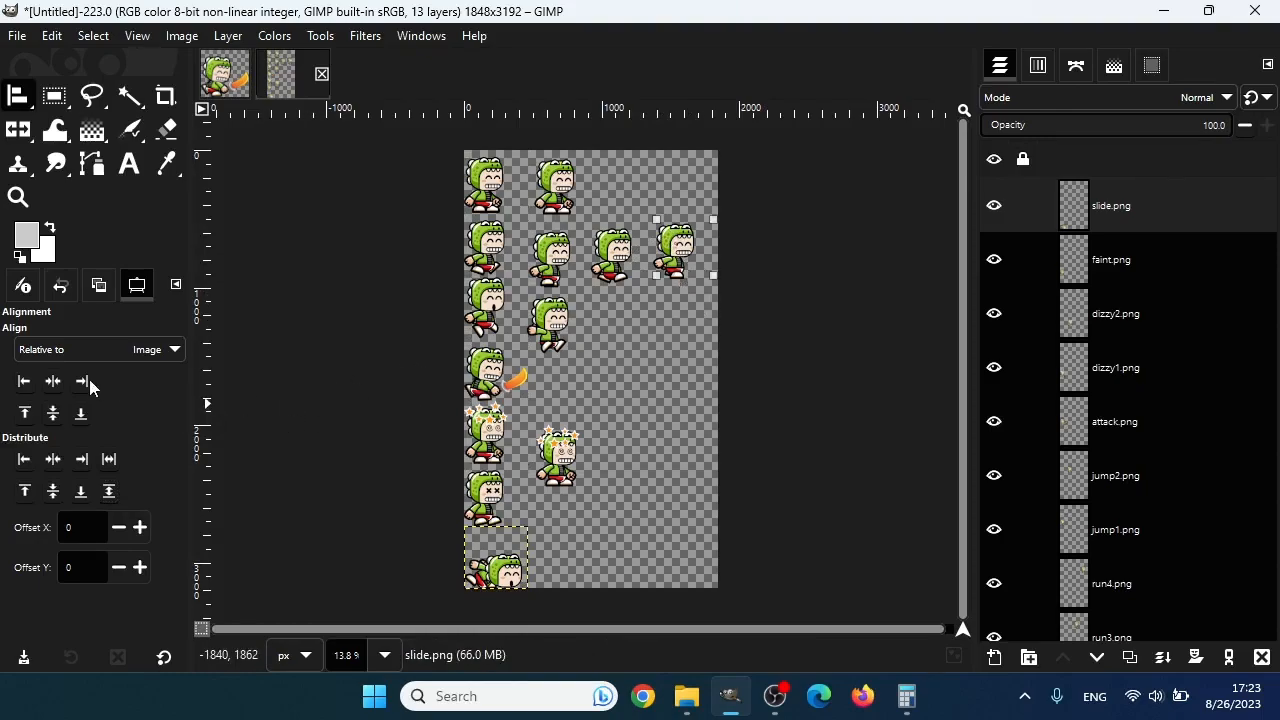
pyautogui.moveTo(766, 304); pyautogui.dragTo(437, 200)
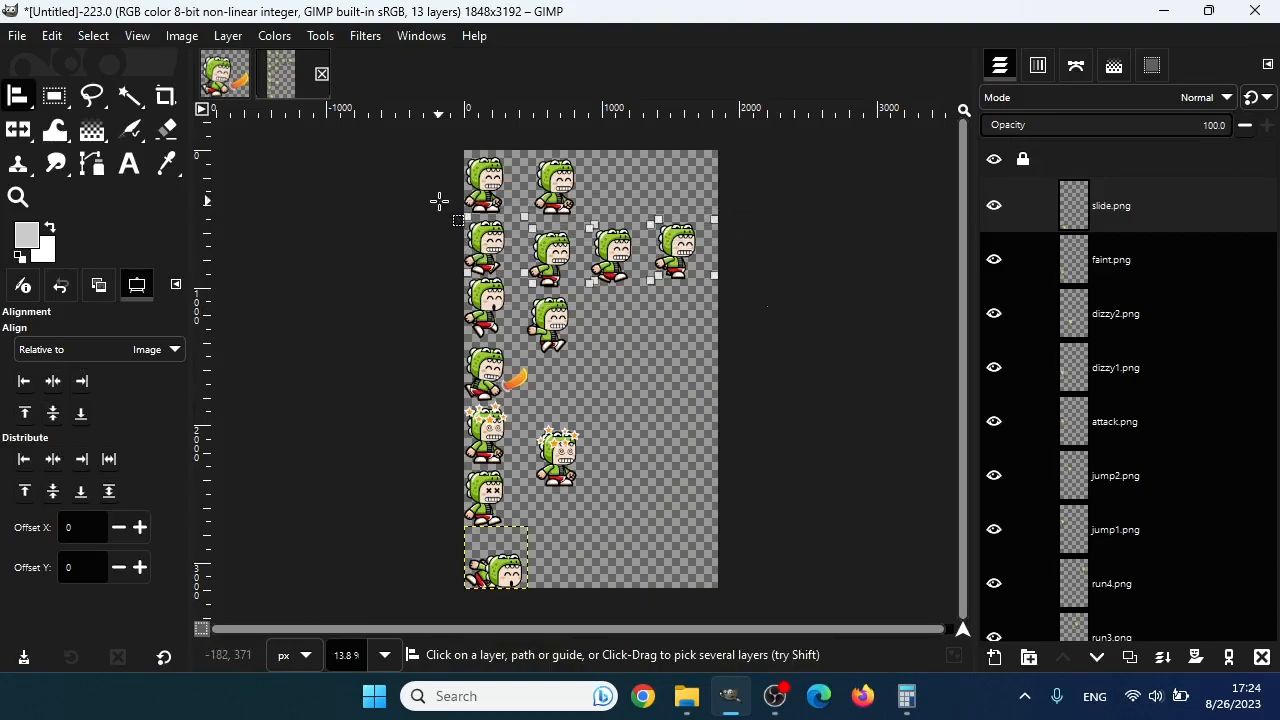
pyautogui.click(112, 467)
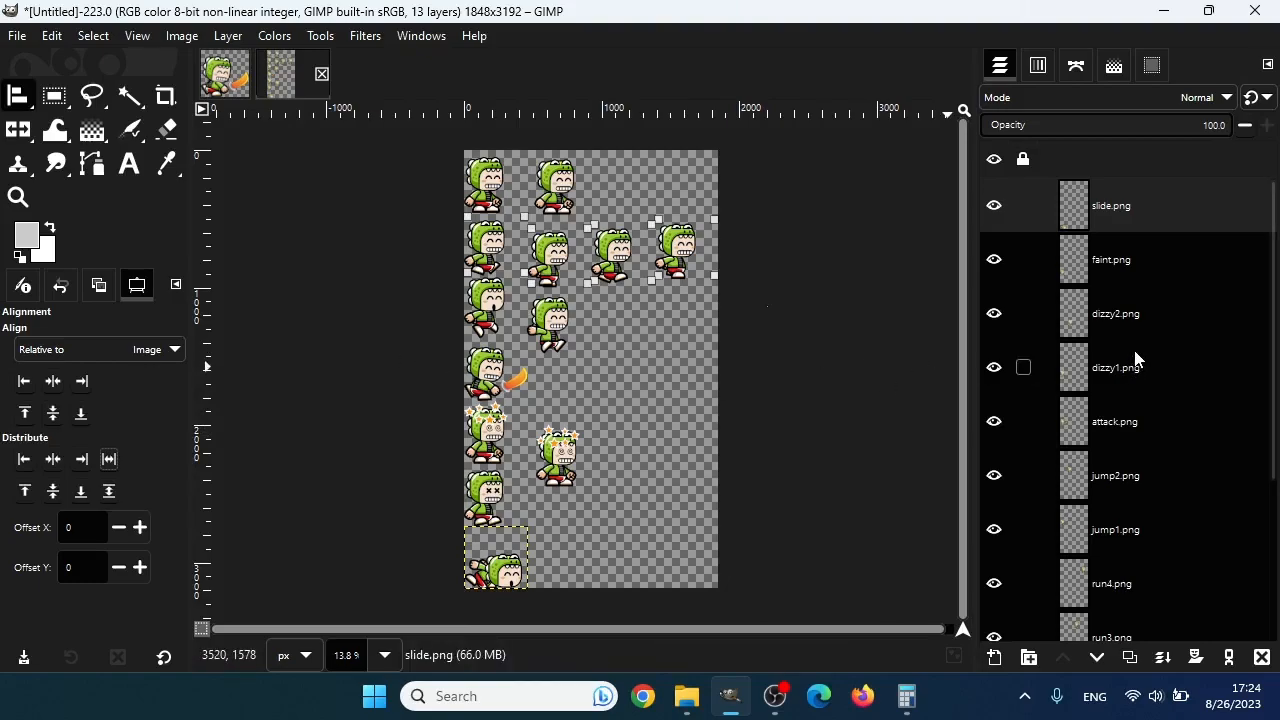
# Make run1.png the active layer and align the top edges of the four run frames relative to the active layer
pyautogui.scroll(-2, 1135, 360)
pyautogui.scroll(-1, 1140, 480)
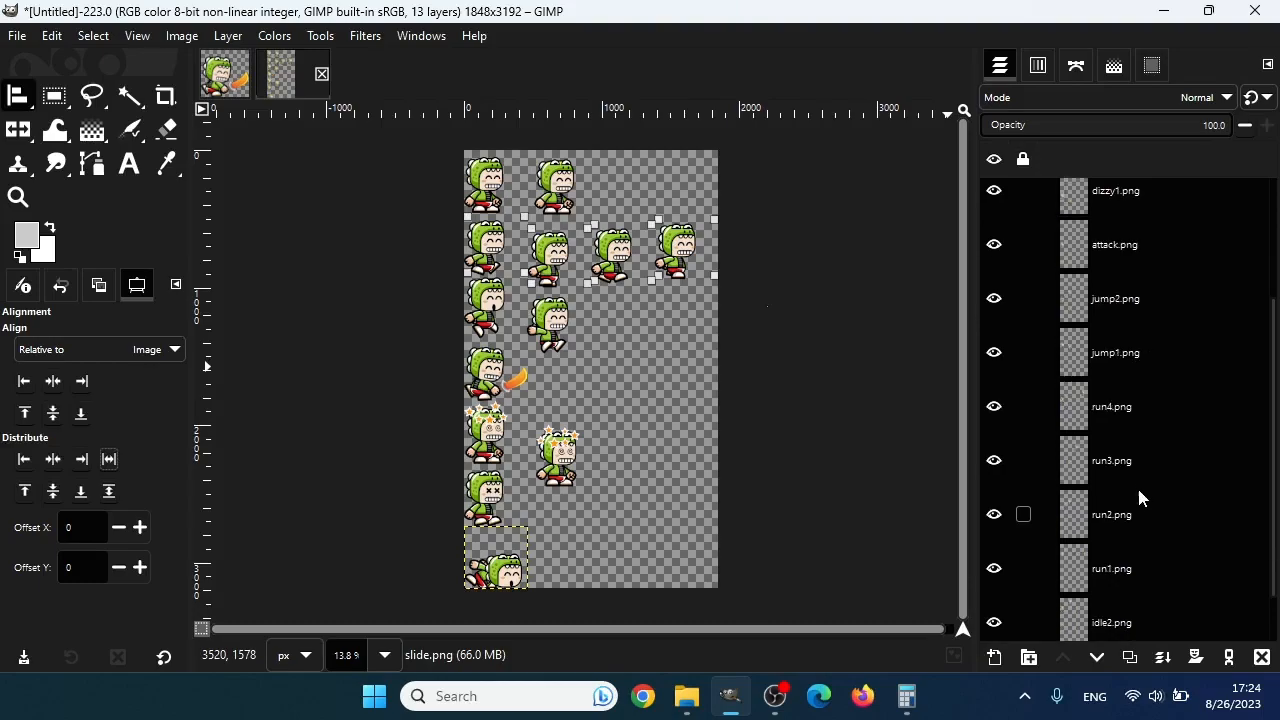
pyautogui.click(1120, 568)
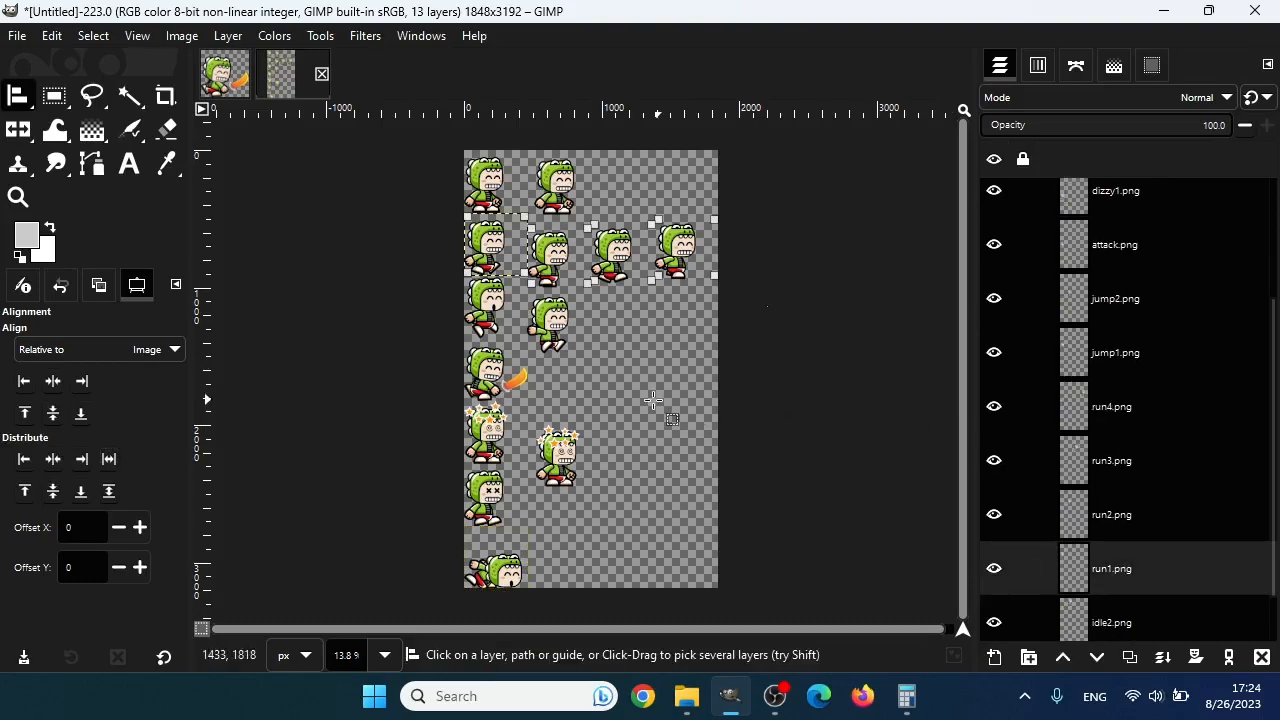
pyautogui.click(80, 352)
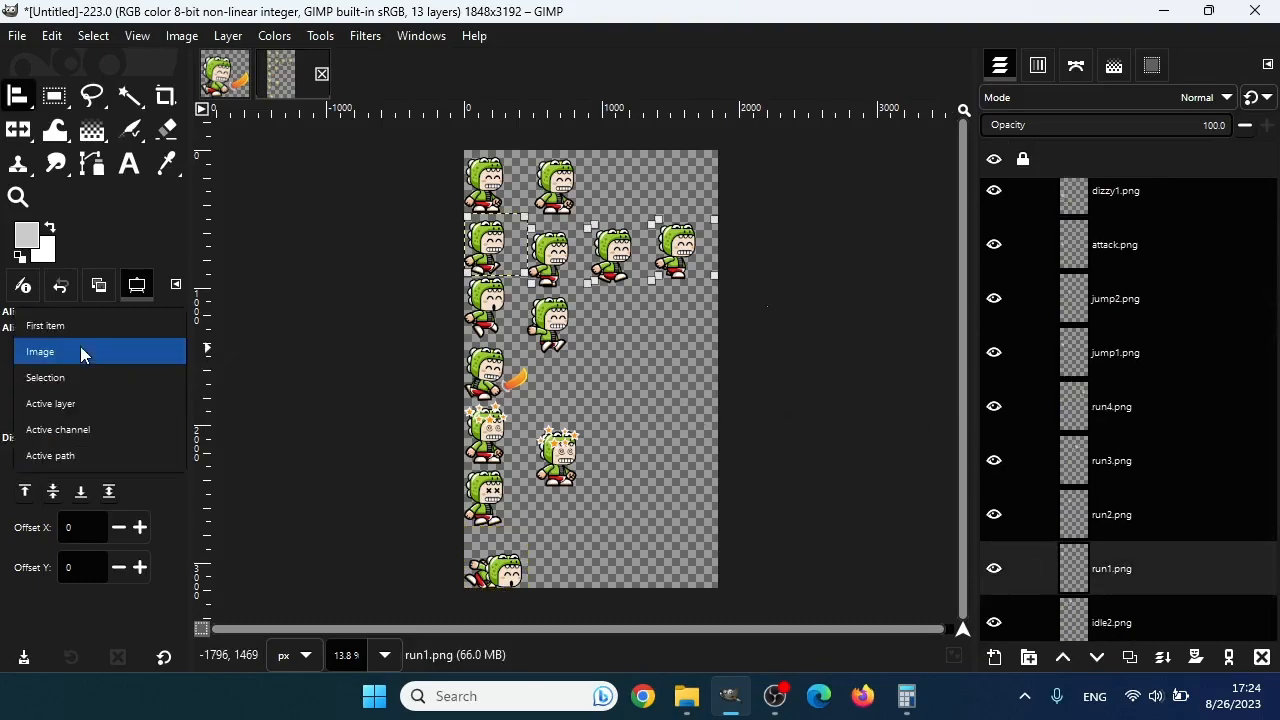
pyautogui.click(62, 403)
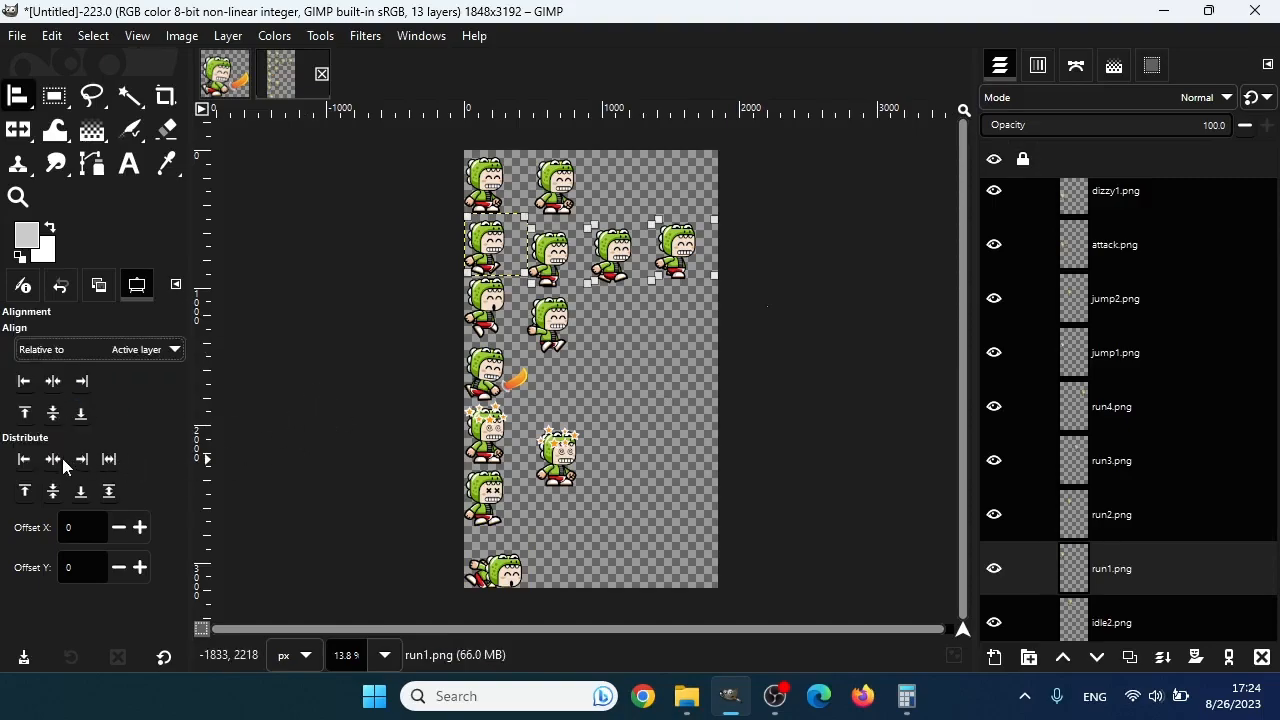
pyautogui.click(27, 421)
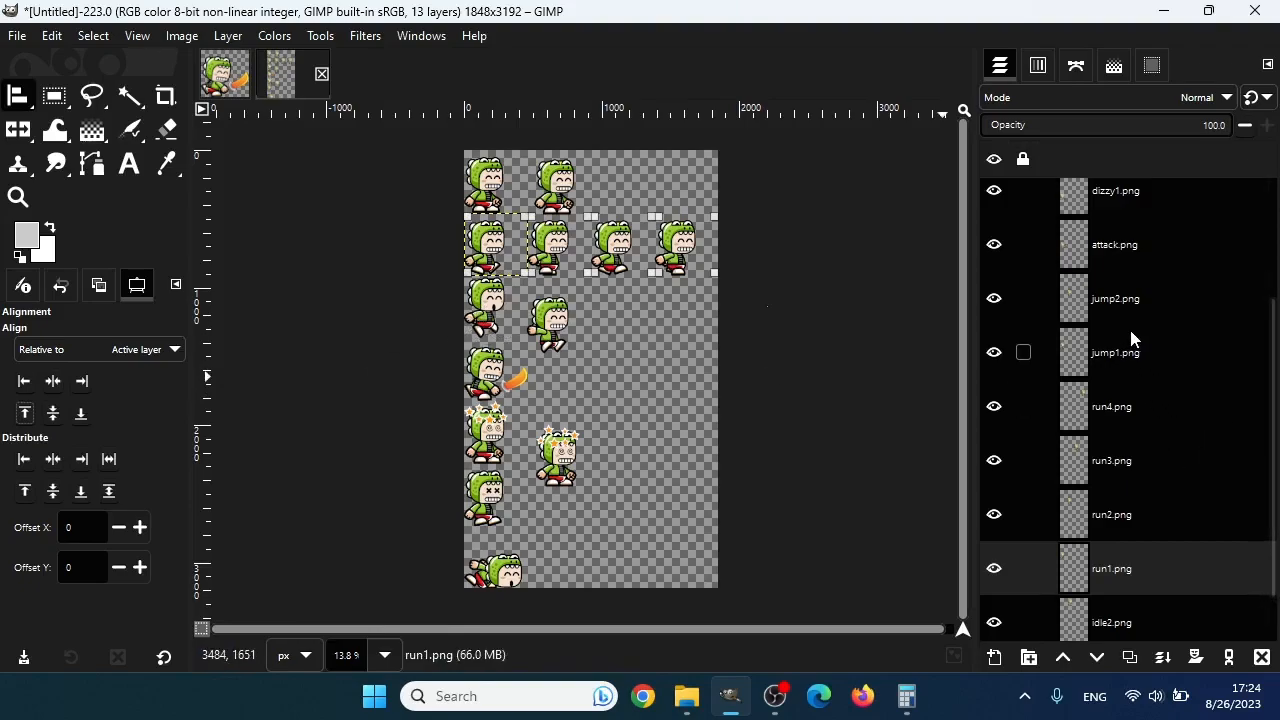
# Make jump1.png the active layer and align the top edges of both jump frames to it
pyautogui.click(1131, 356)
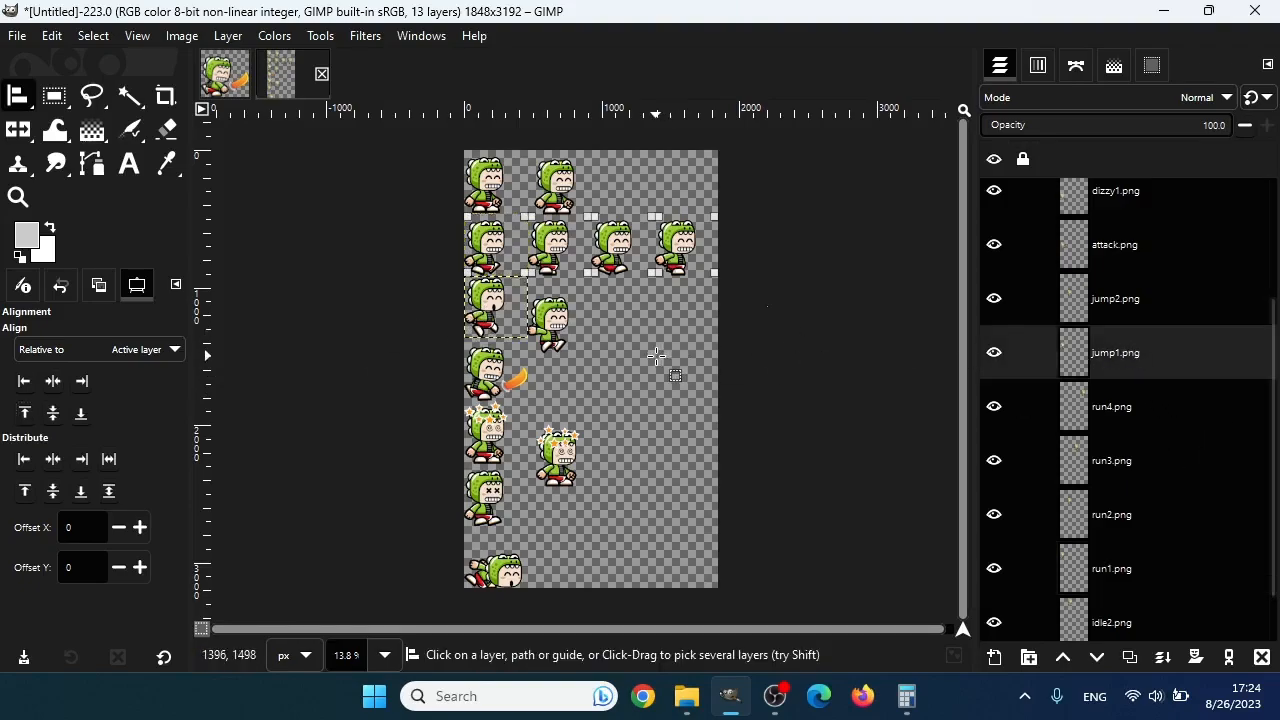
pyautogui.moveTo(616, 356); pyautogui.dragTo(414, 254)
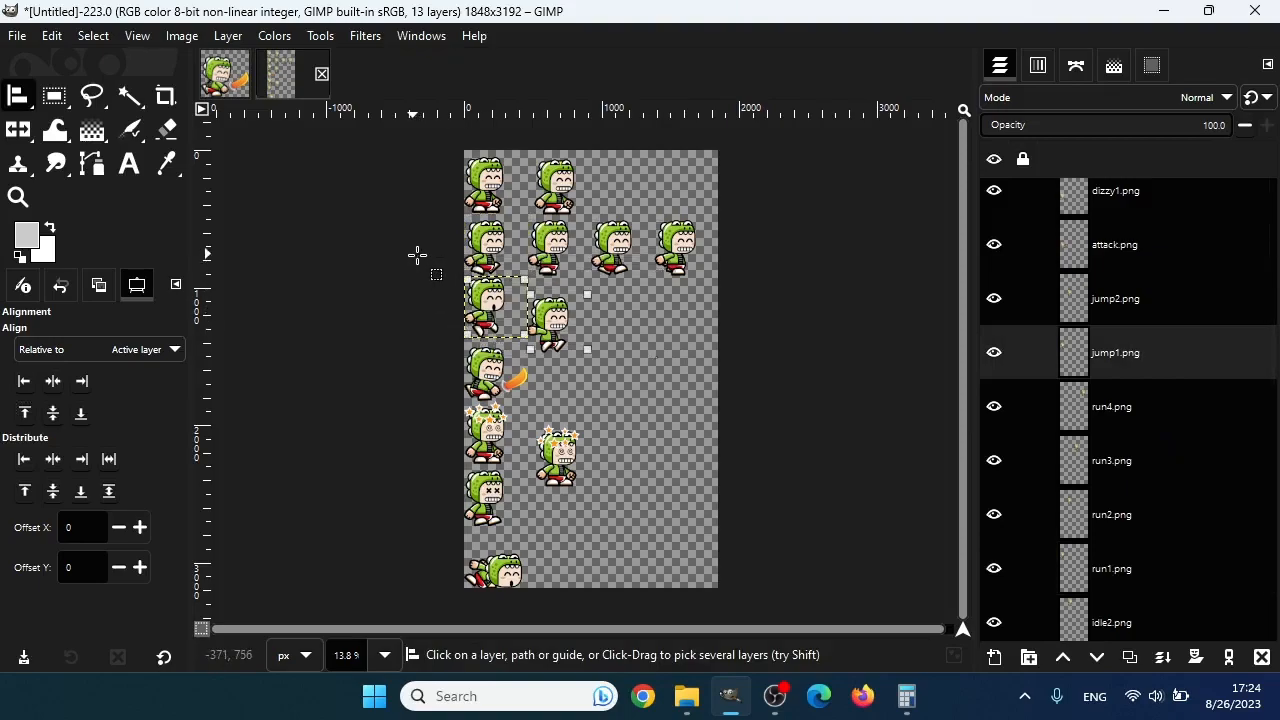
pyautogui.click(26, 414)
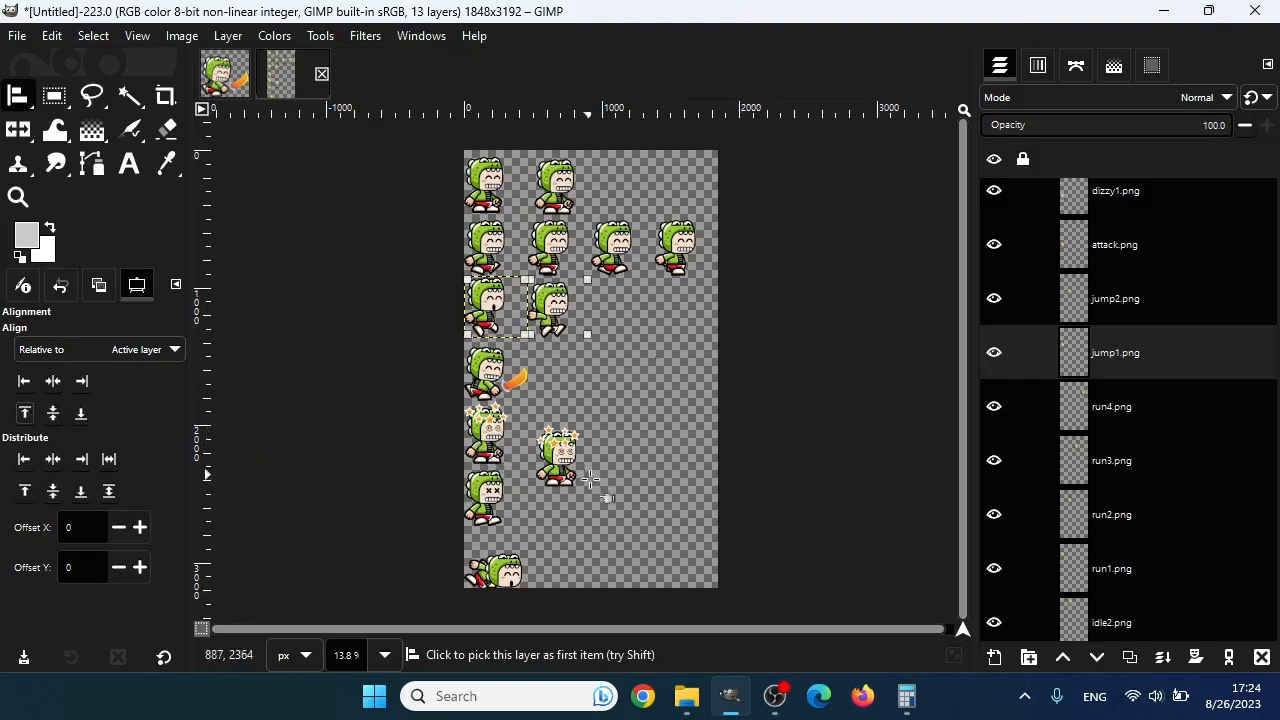
# Align the top edges of both dizzy frames relative to dizzy1.png as the active layer
pyautogui.moveTo(616, 487); pyautogui.dragTo(404, 379)
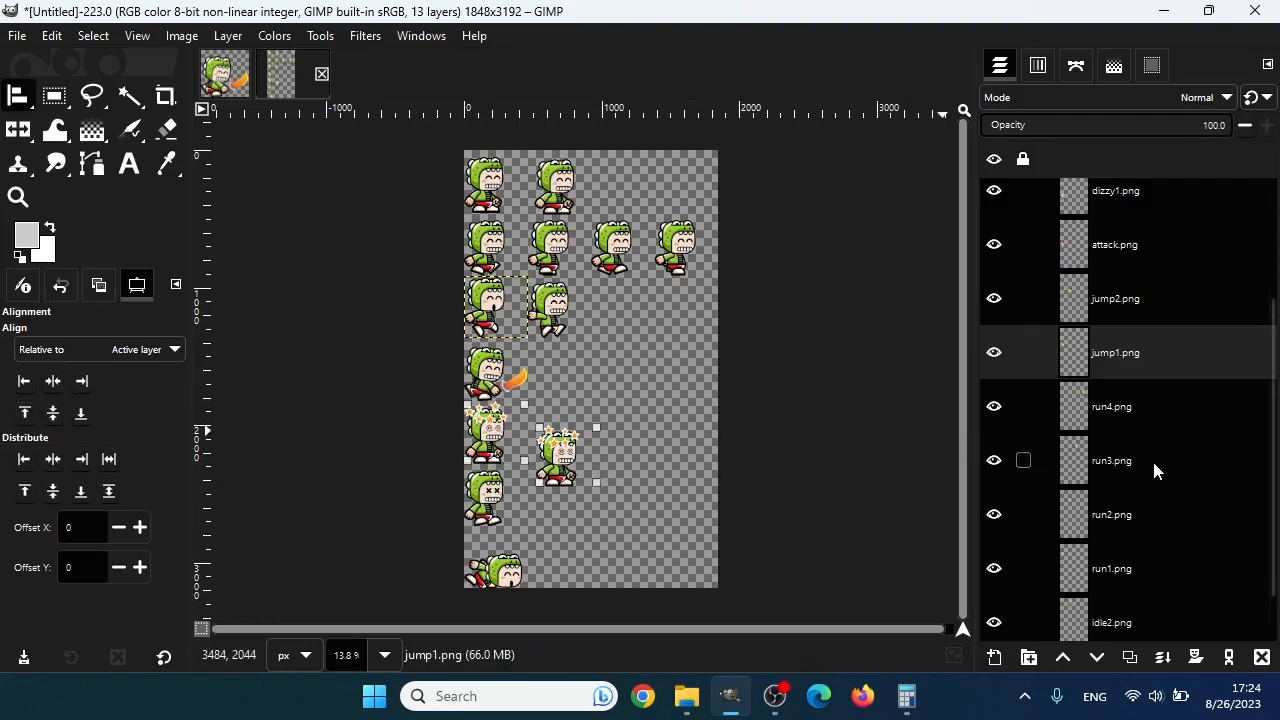
pyautogui.scroll(3, 1149, 445)
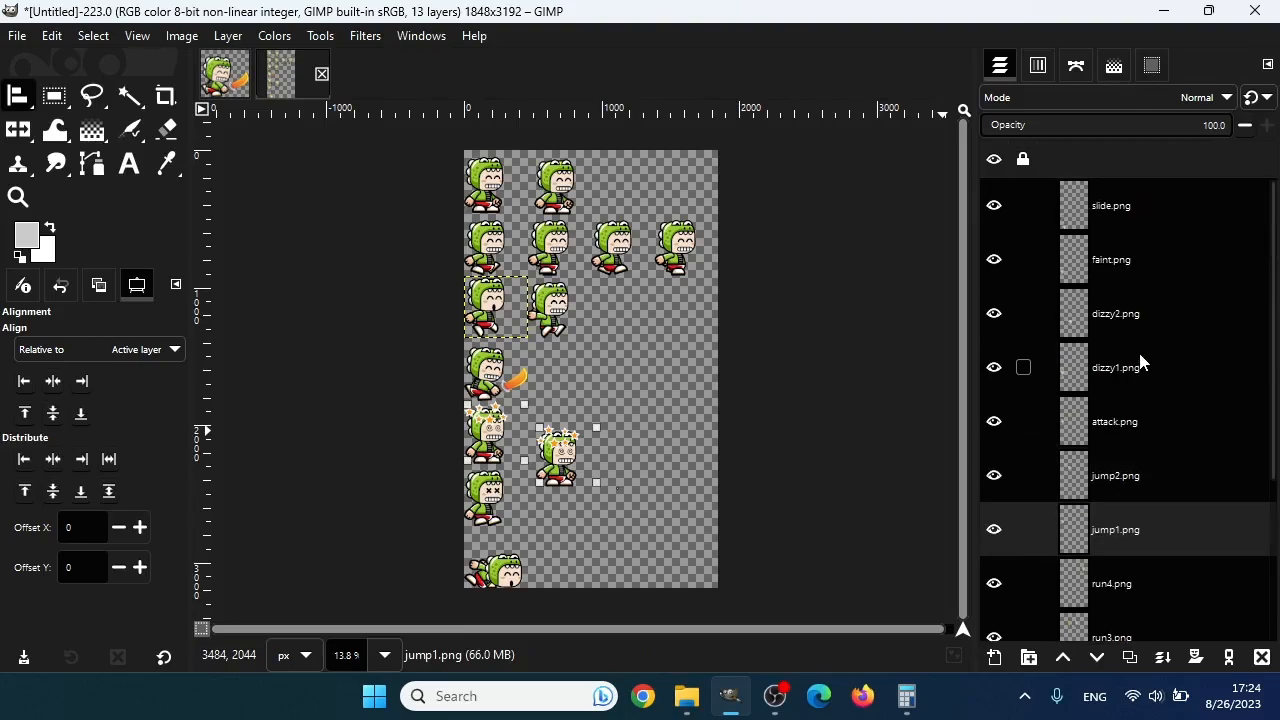
pyautogui.click(1127, 369)
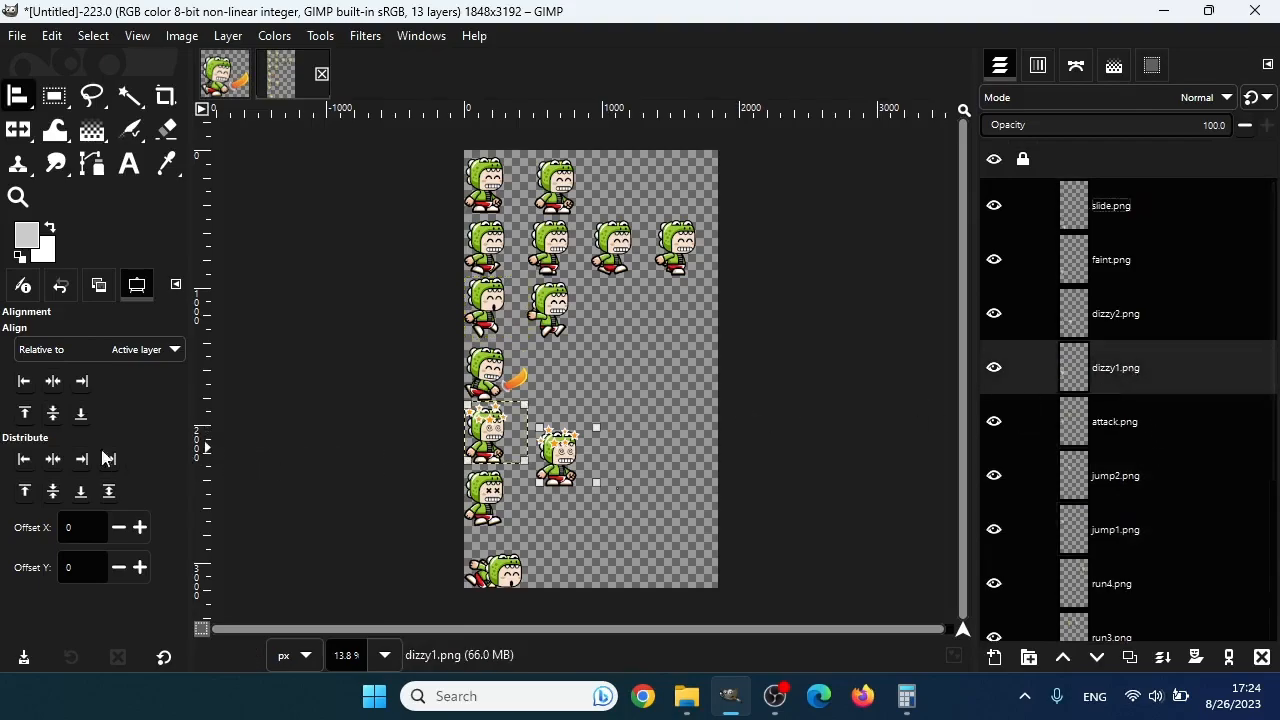
pyautogui.click(26, 415)
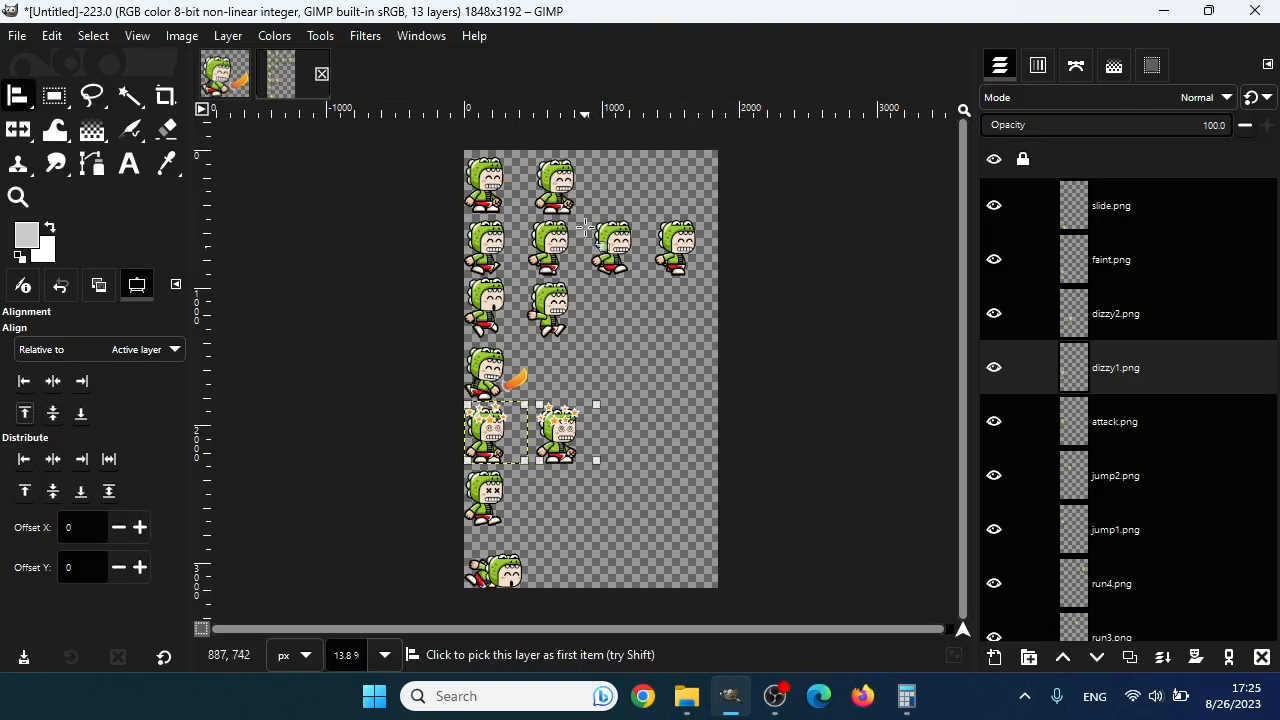
# Align the left edges of the second-column frames relative to run2.png as the active layer
pyautogui.moveTo(591, 136); pyautogui.dragTo(513, 510)
pyautogui.moveTo(606, 136); pyautogui.dragTo(504, 484)
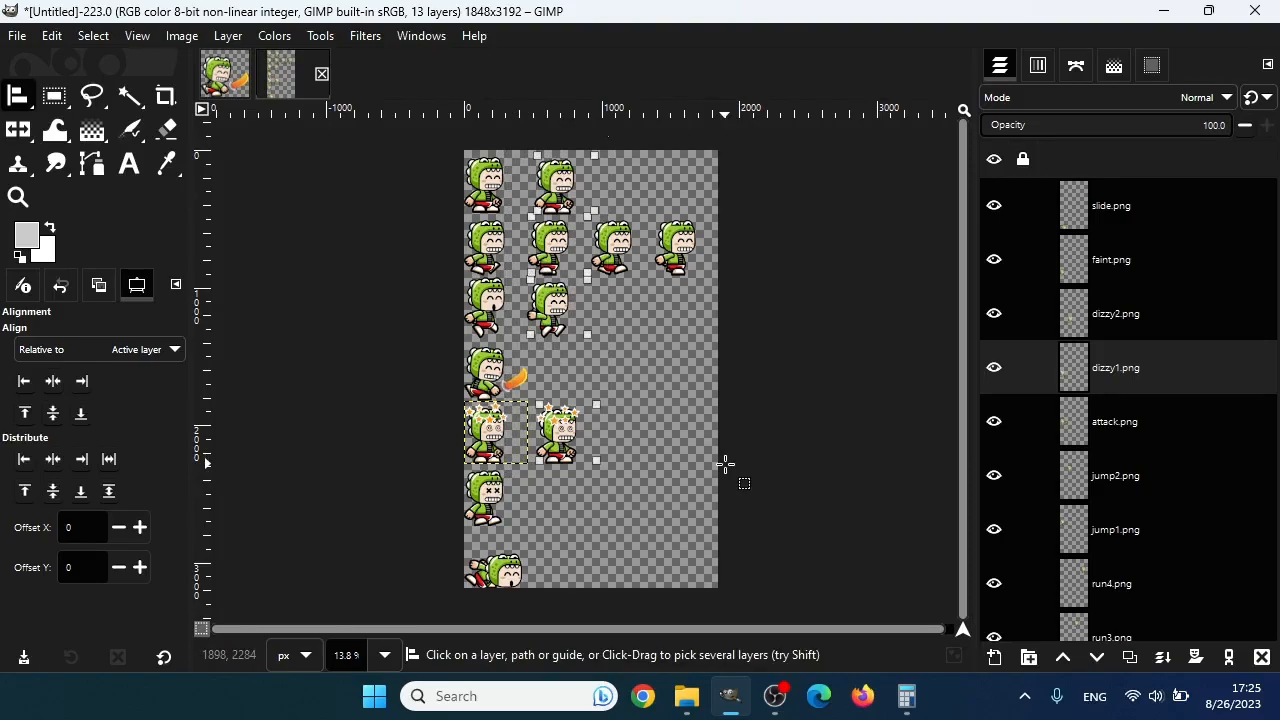
pyautogui.scroll(-2, 1162, 454)
pyautogui.click(1130, 573)
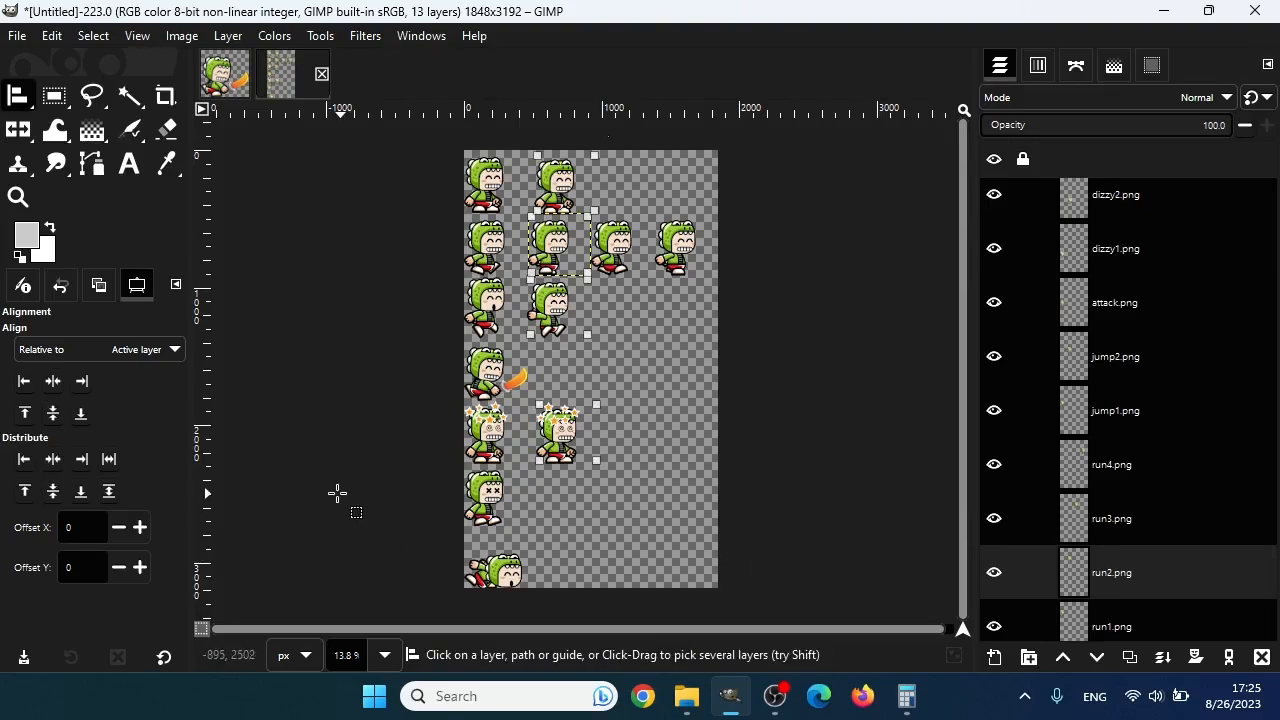
pyautogui.click(21, 386)
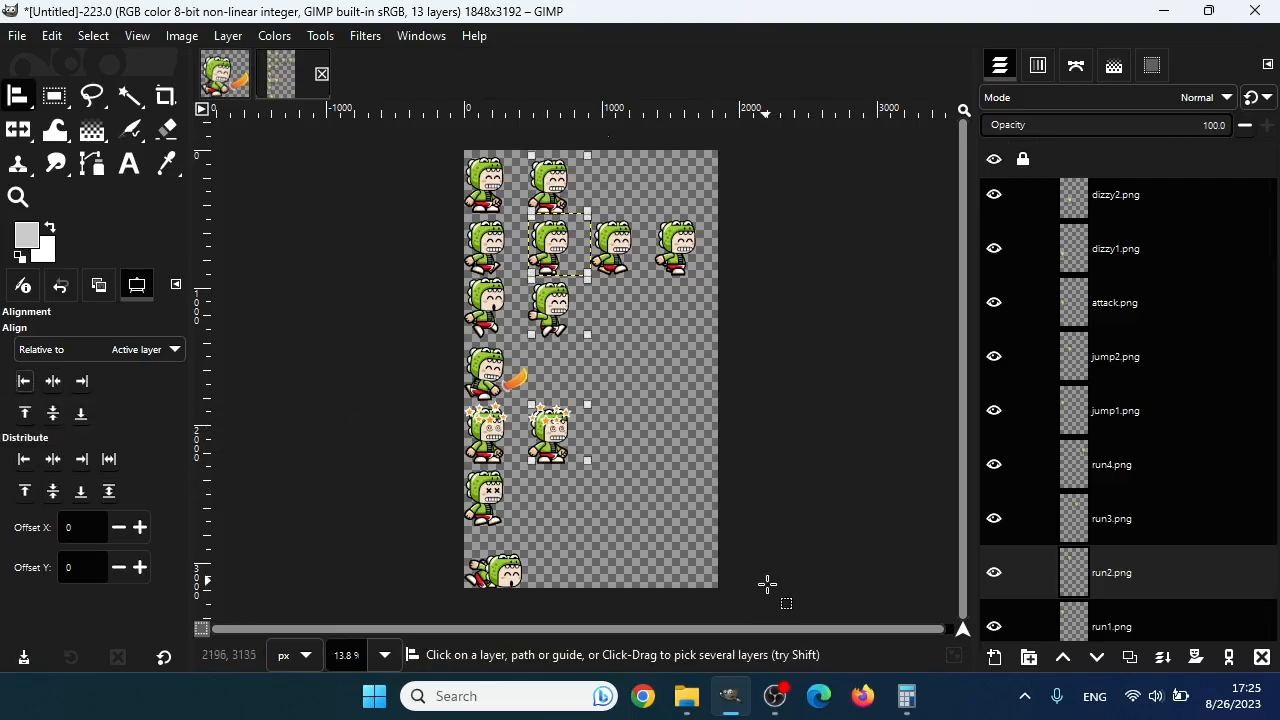
# Align the top edges of the two idle frames relative to idle1.png and select all frames on the sheet
pyautogui.moveTo(771, 612); pyautogui.dragTo(373, 108)
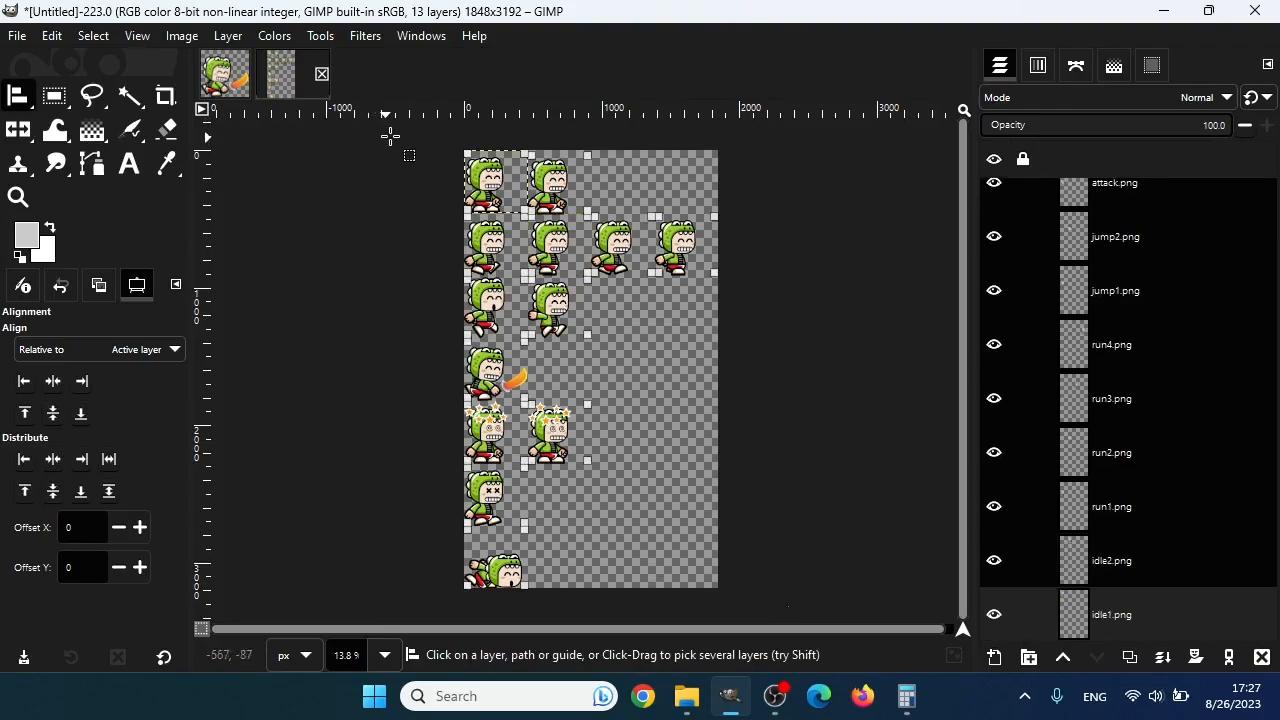
pyautogui.moveTo(392, 132); pyautogui.dragTo(747, 230)
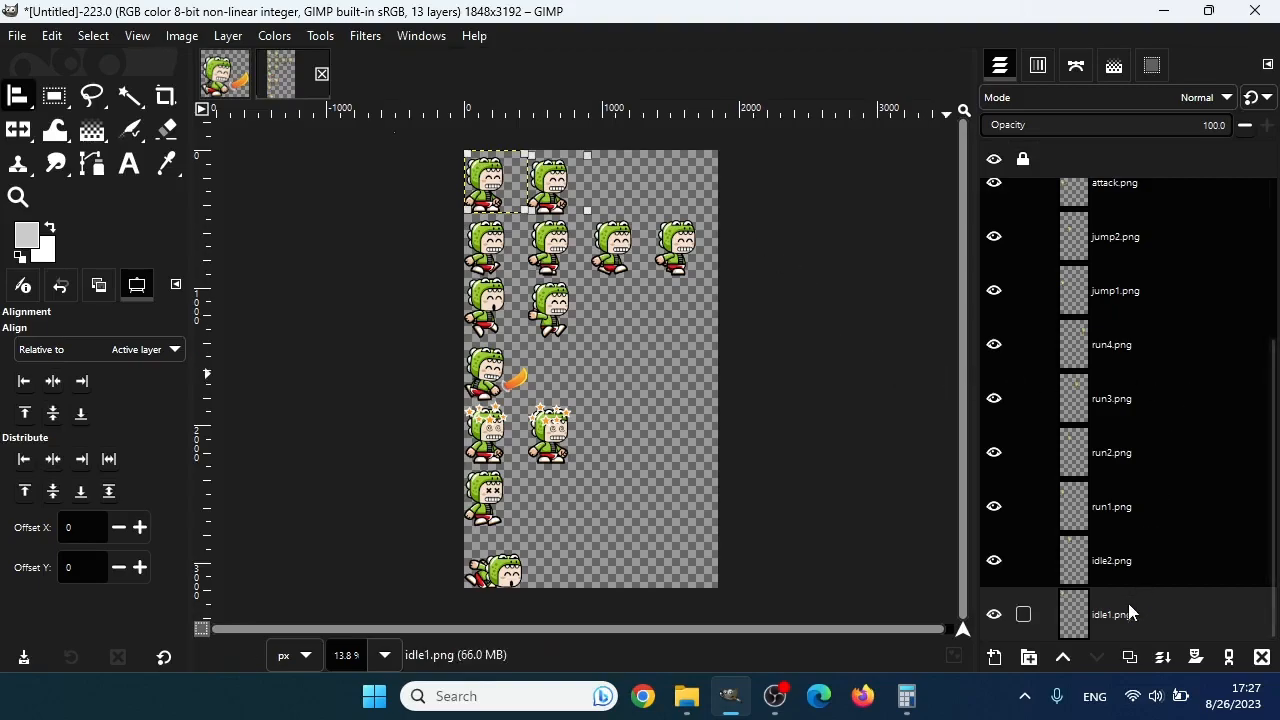
pyautogui.click(26, 415)
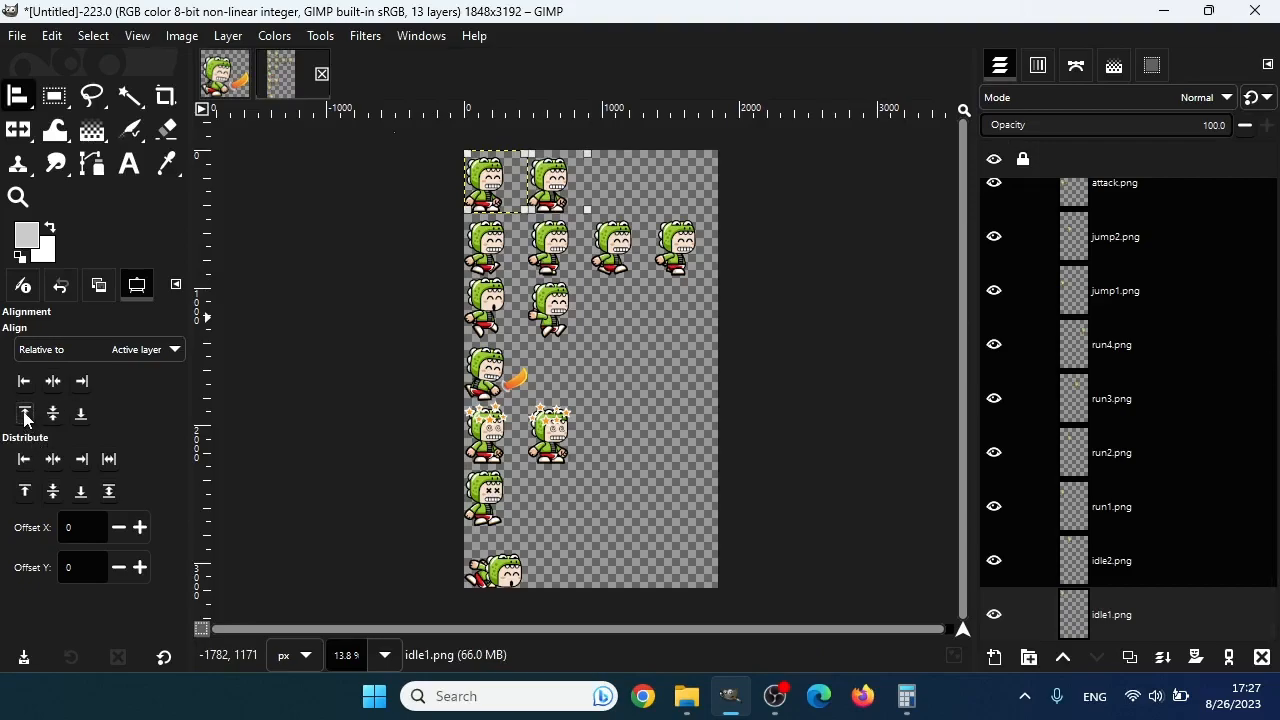
pyautogui.moveTo(767, 610); pyautogui.dragTo(383, 93)
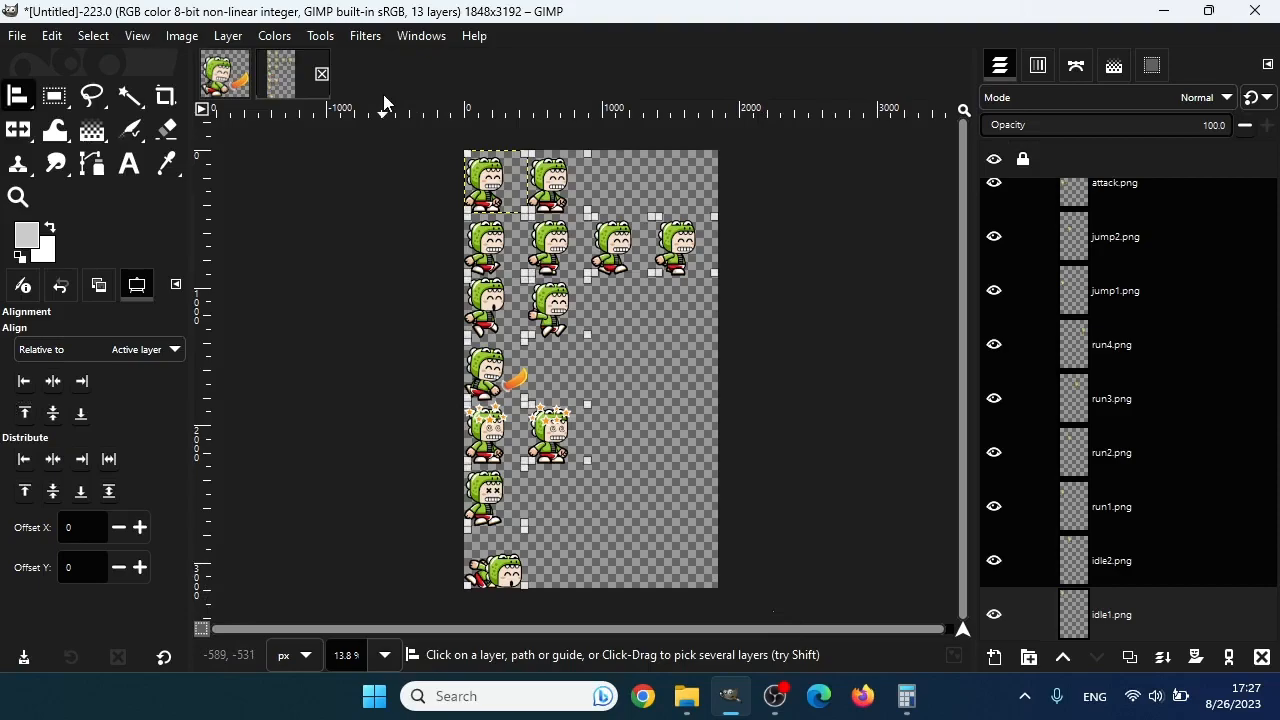